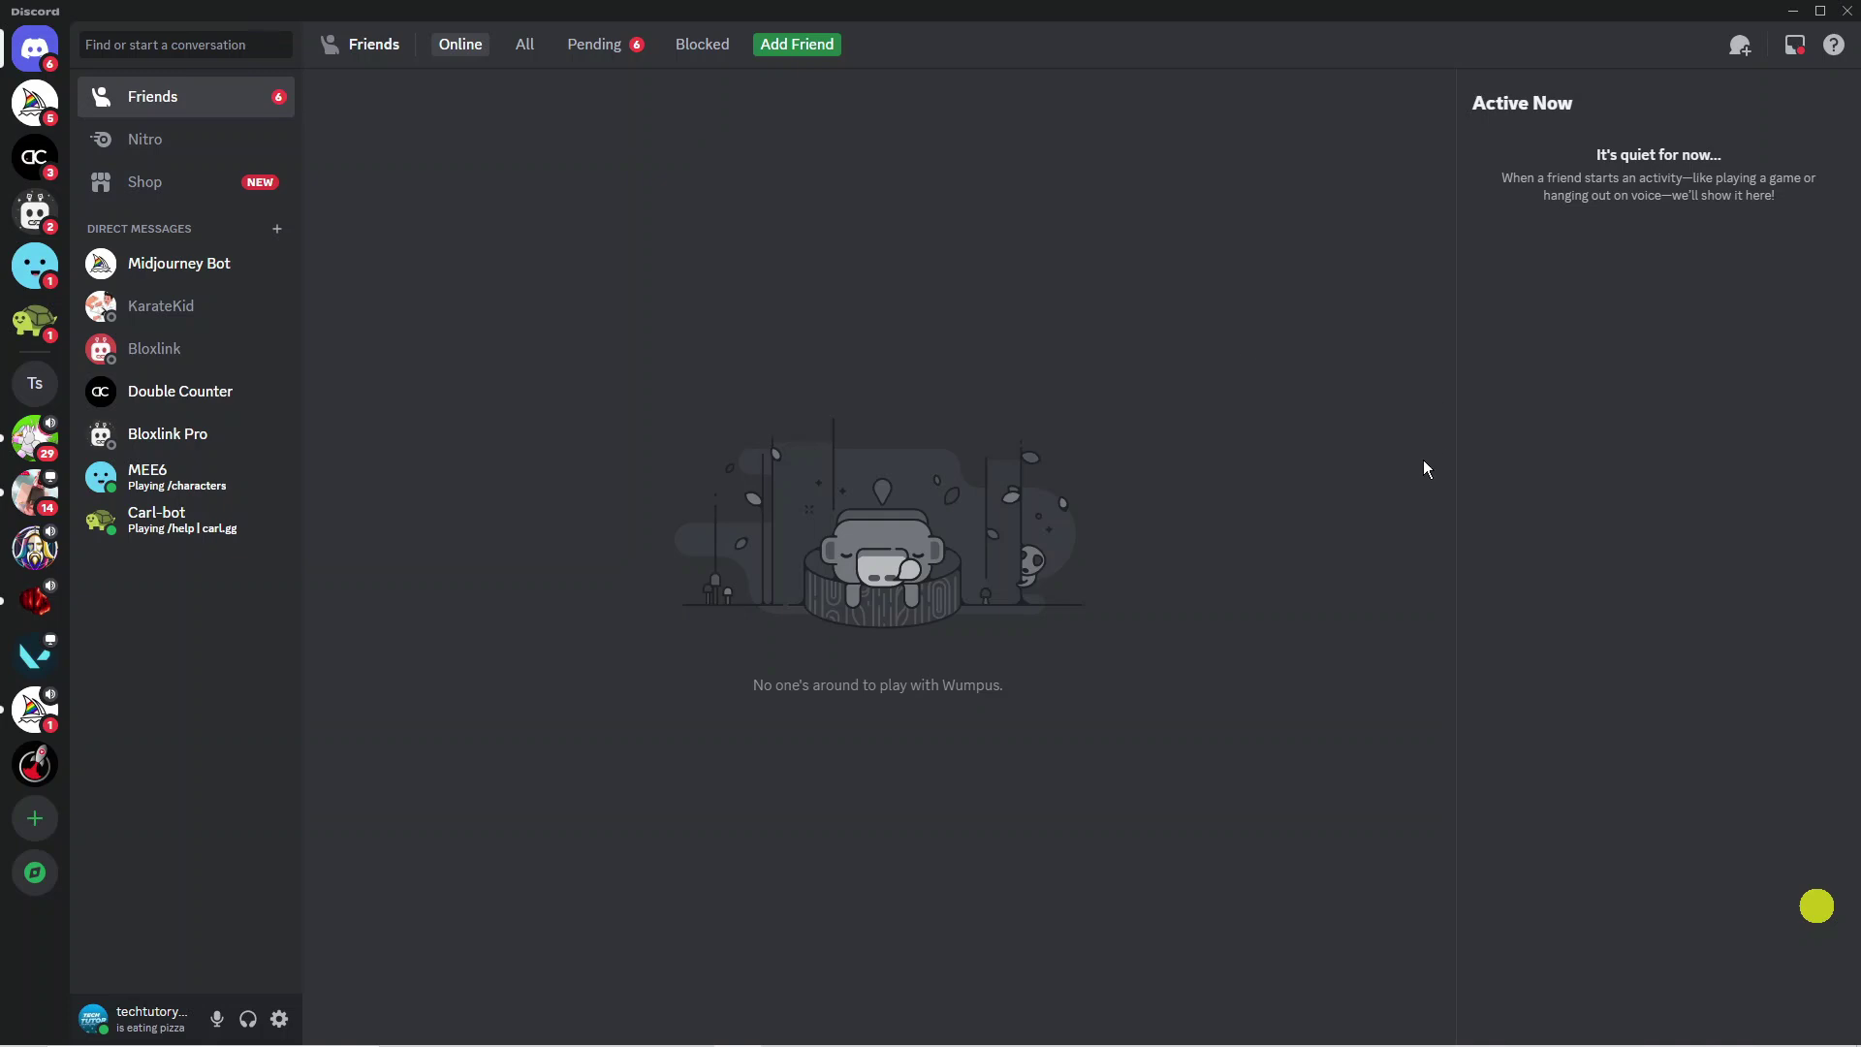
- Close the Discord app window from its title bar to reveal the Windows desktop
click(1844, 11)
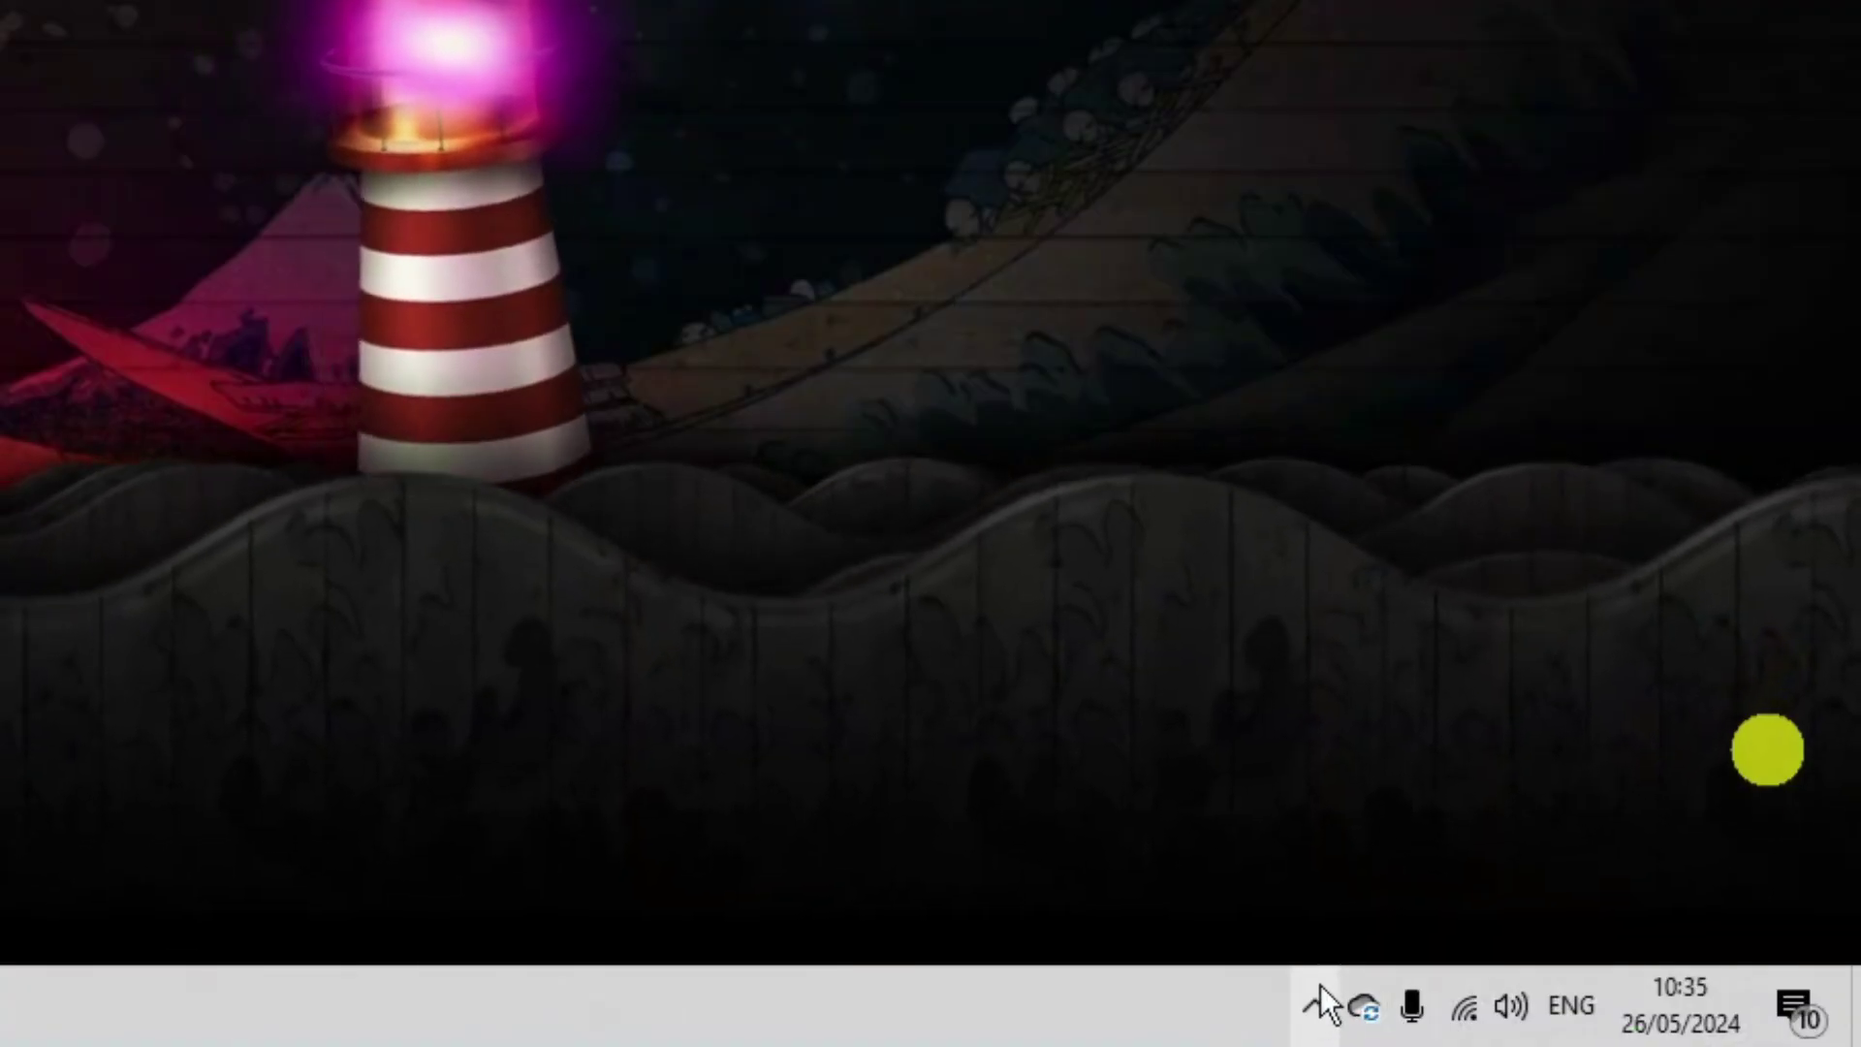
- Quit Discord from its hidden system-tray icon so it stops running in the background
click(1317, 1003)
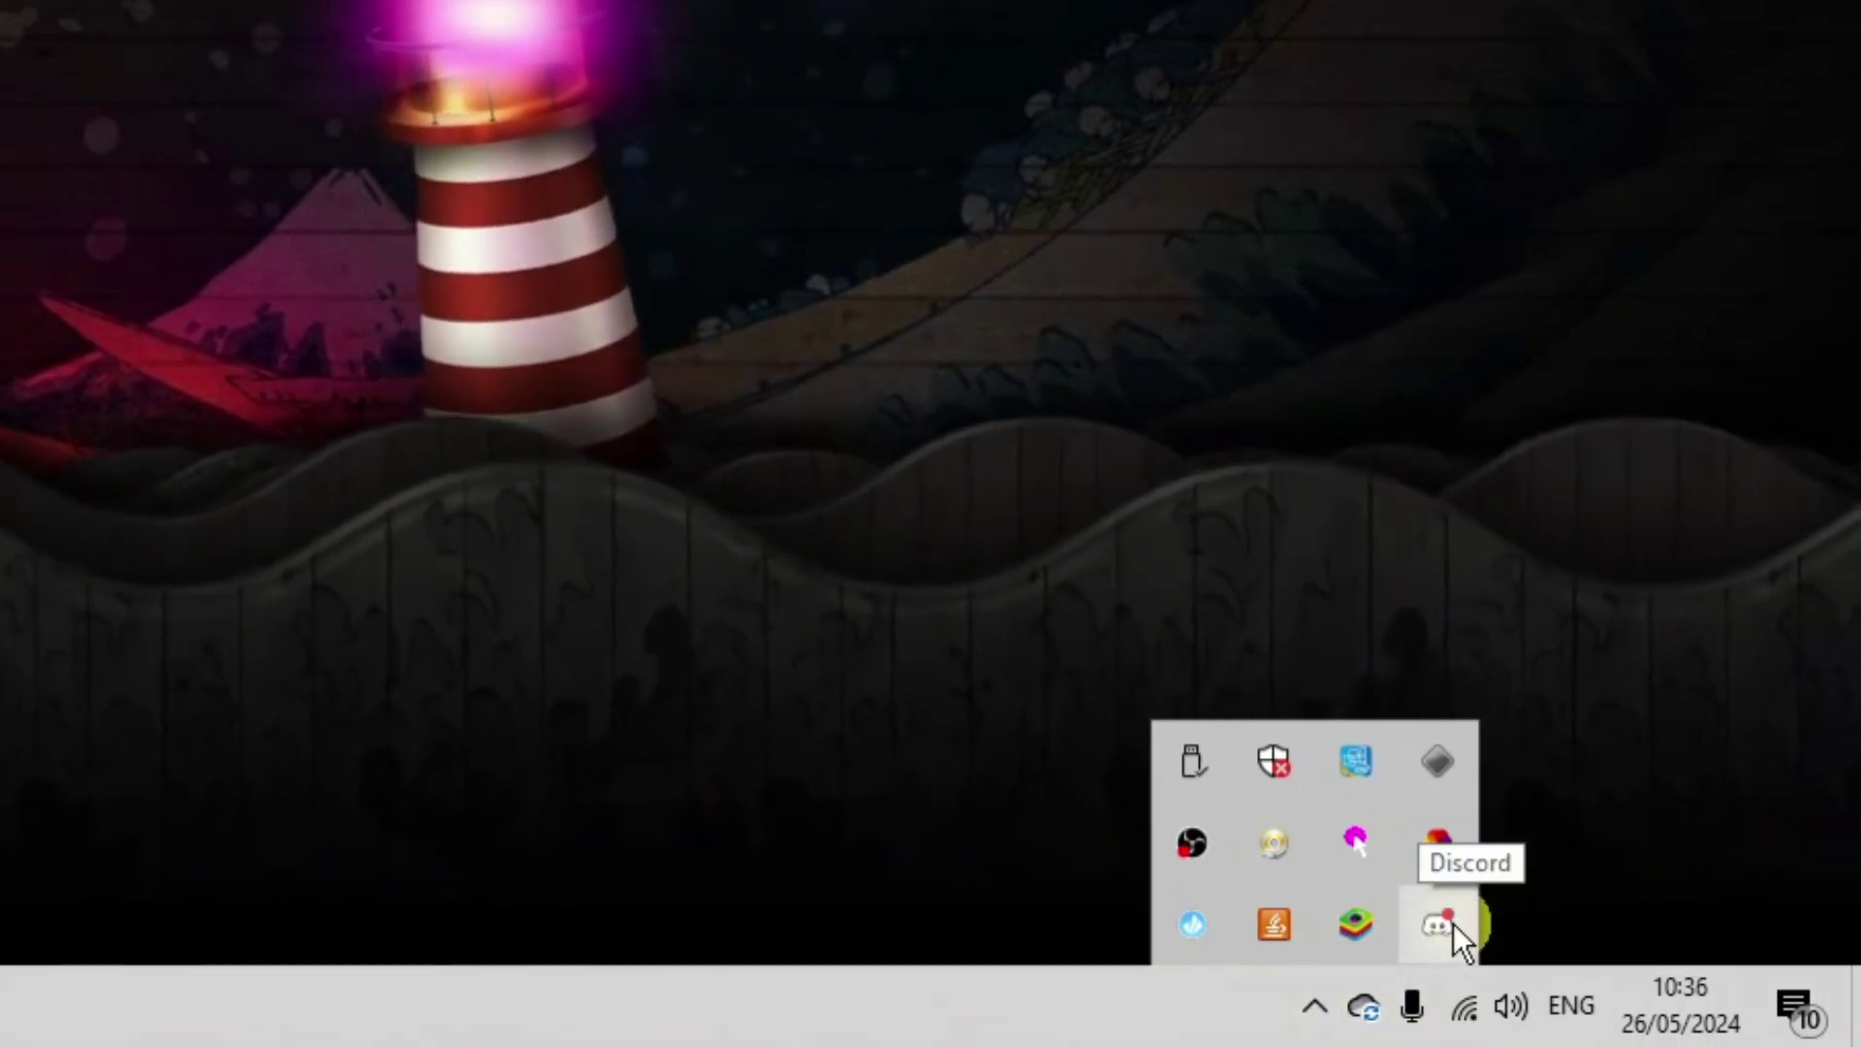
right_click(1453, 924)
click(1501, 893)
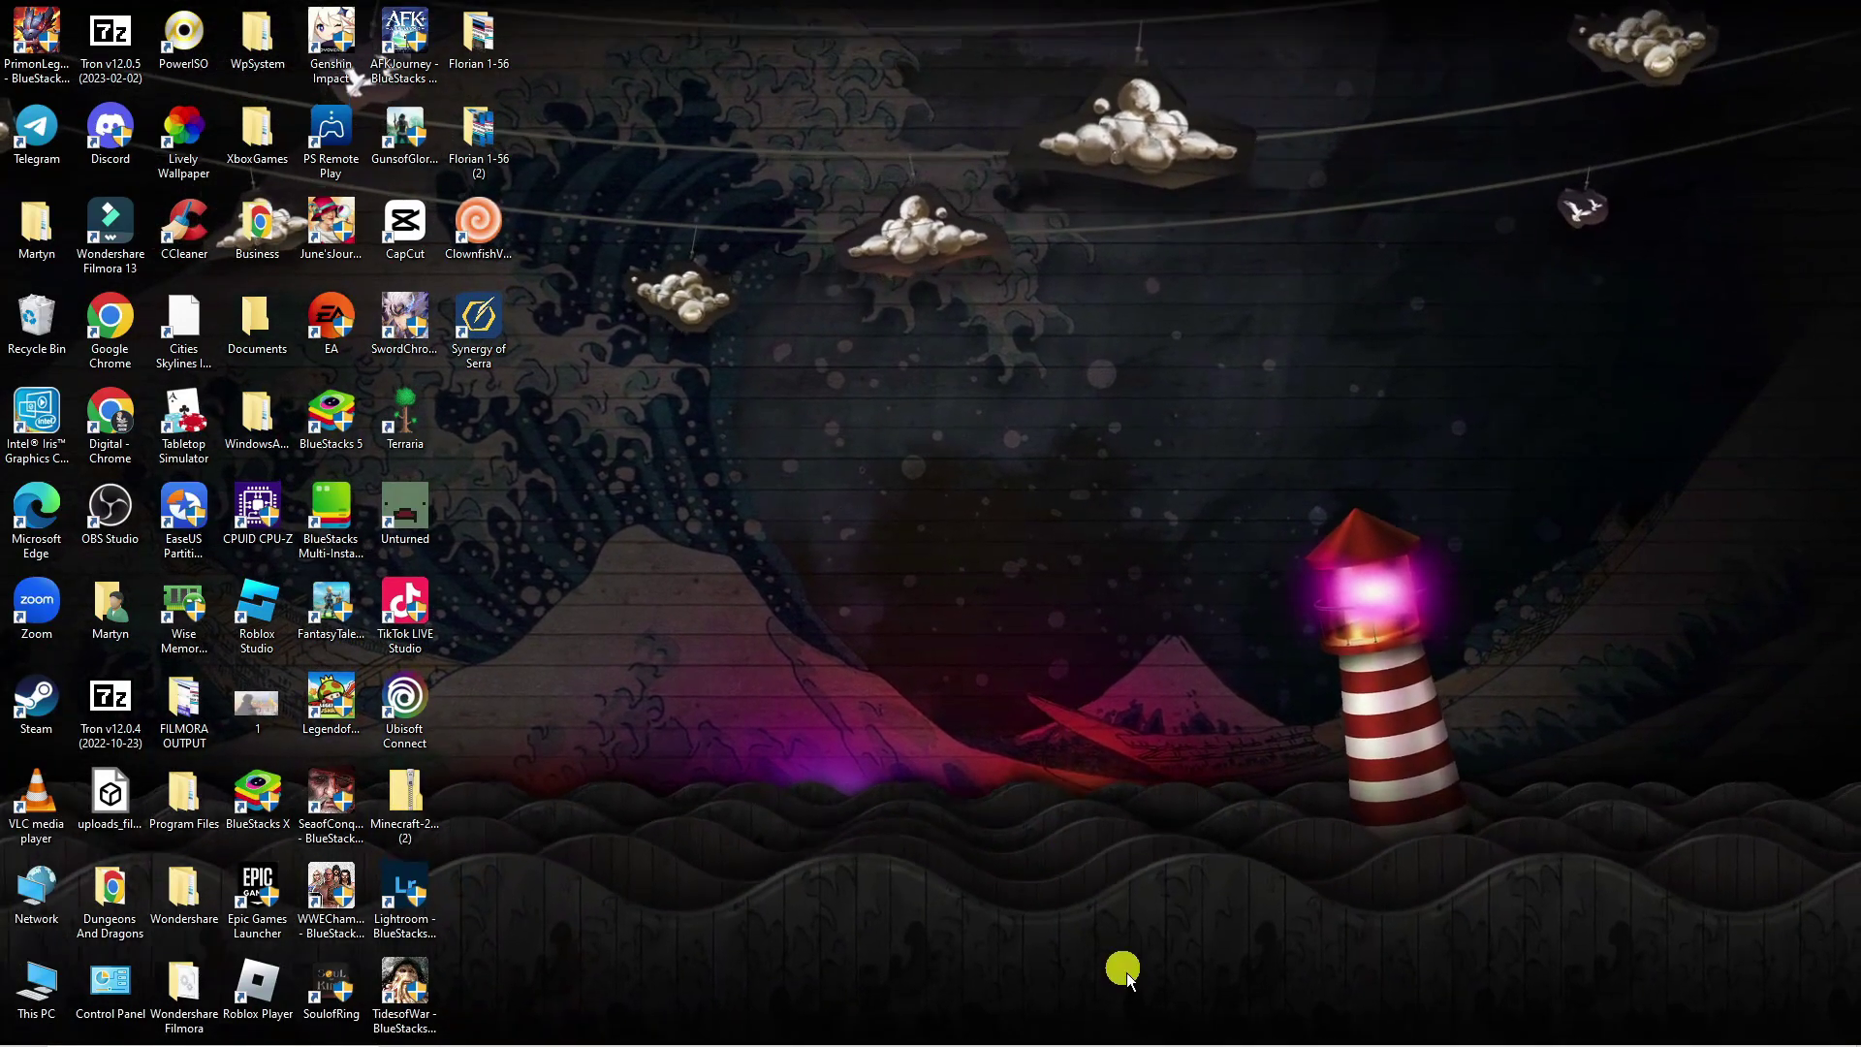
- Open Google Chrome and search for 'download vencrod'
mouse_move(1166, 1040)
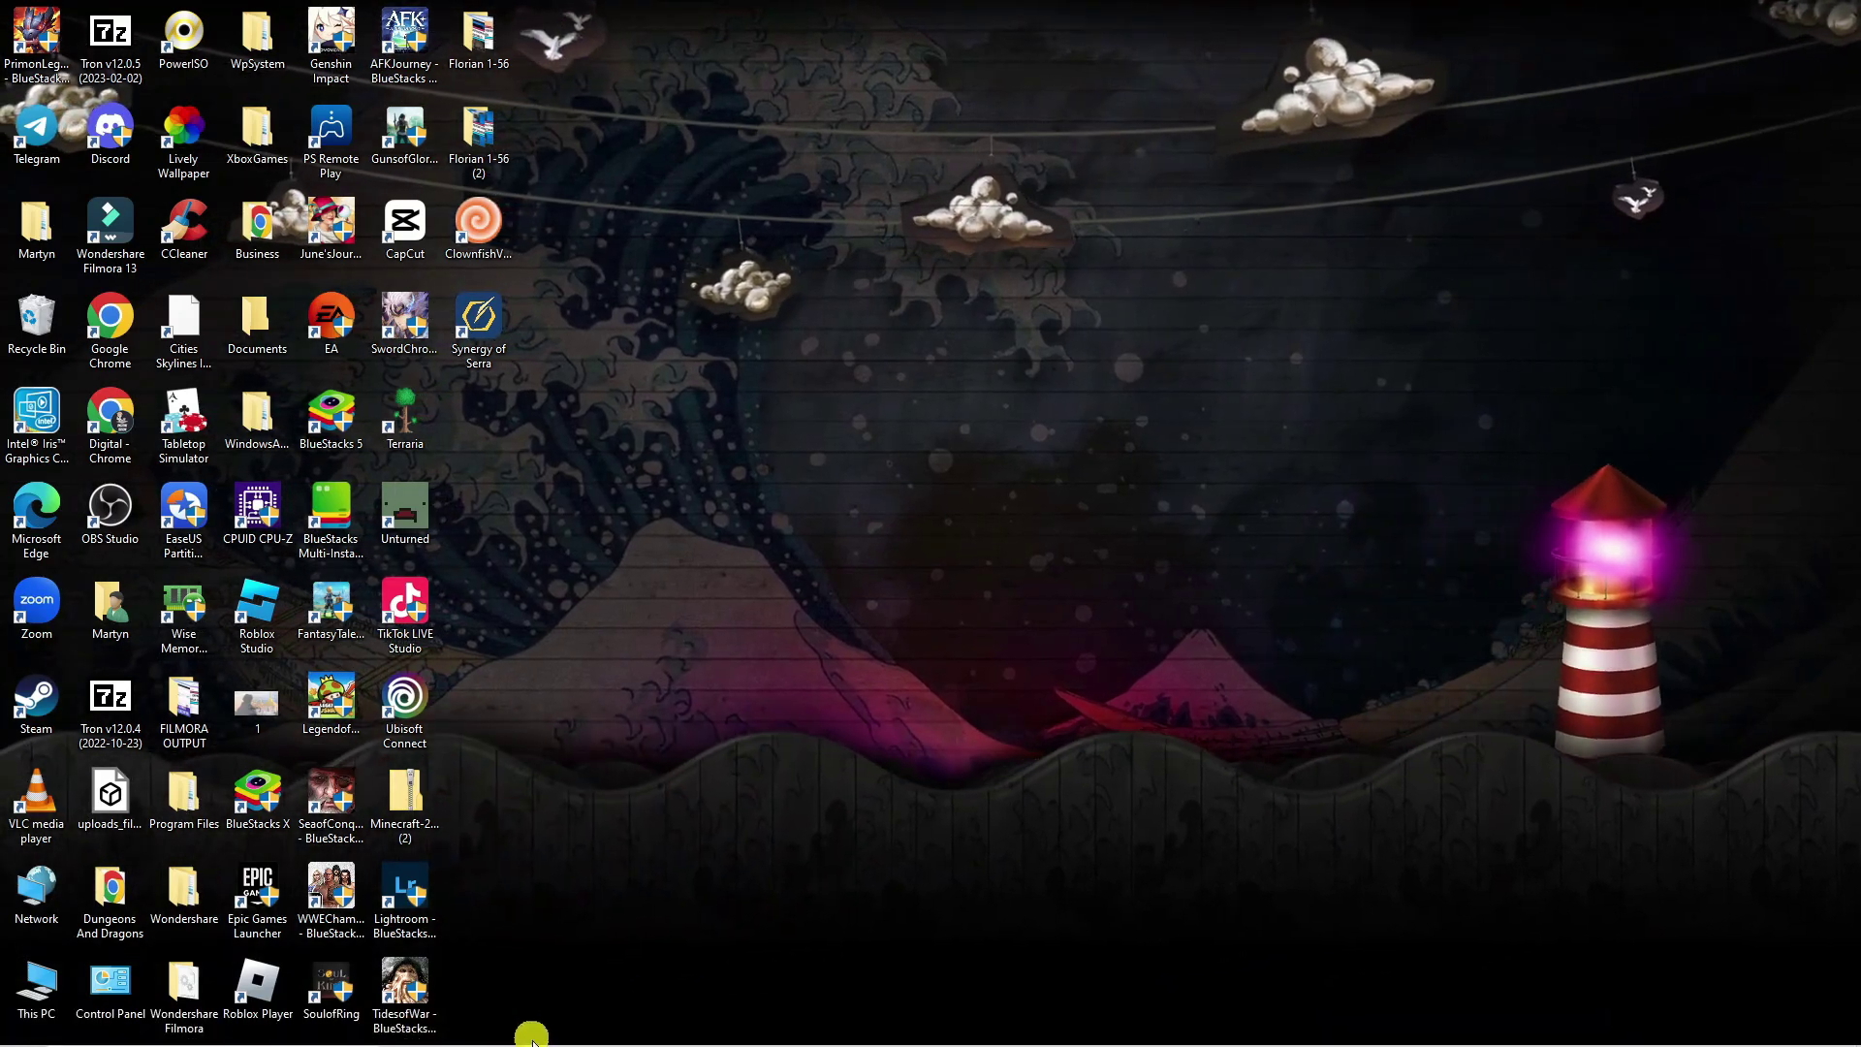
click(546, 1028)
text(download ve)
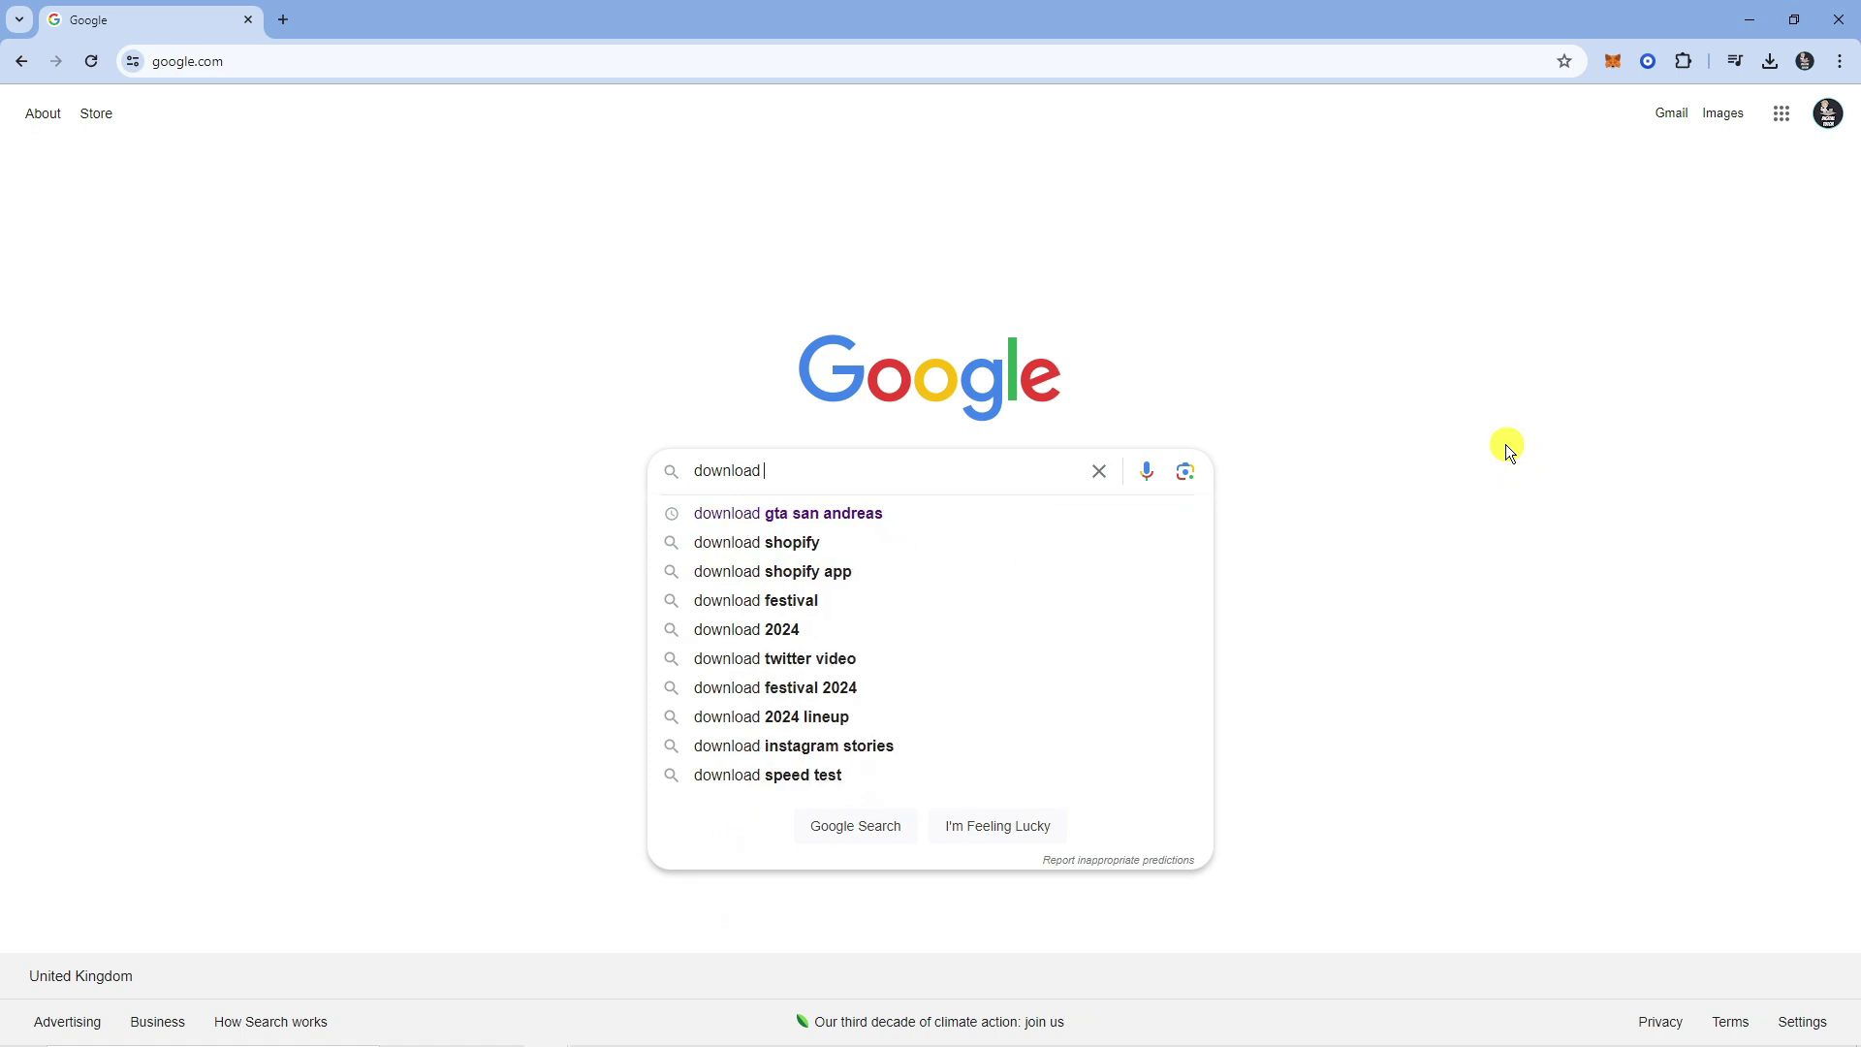
text(ncrod)
key(Return)
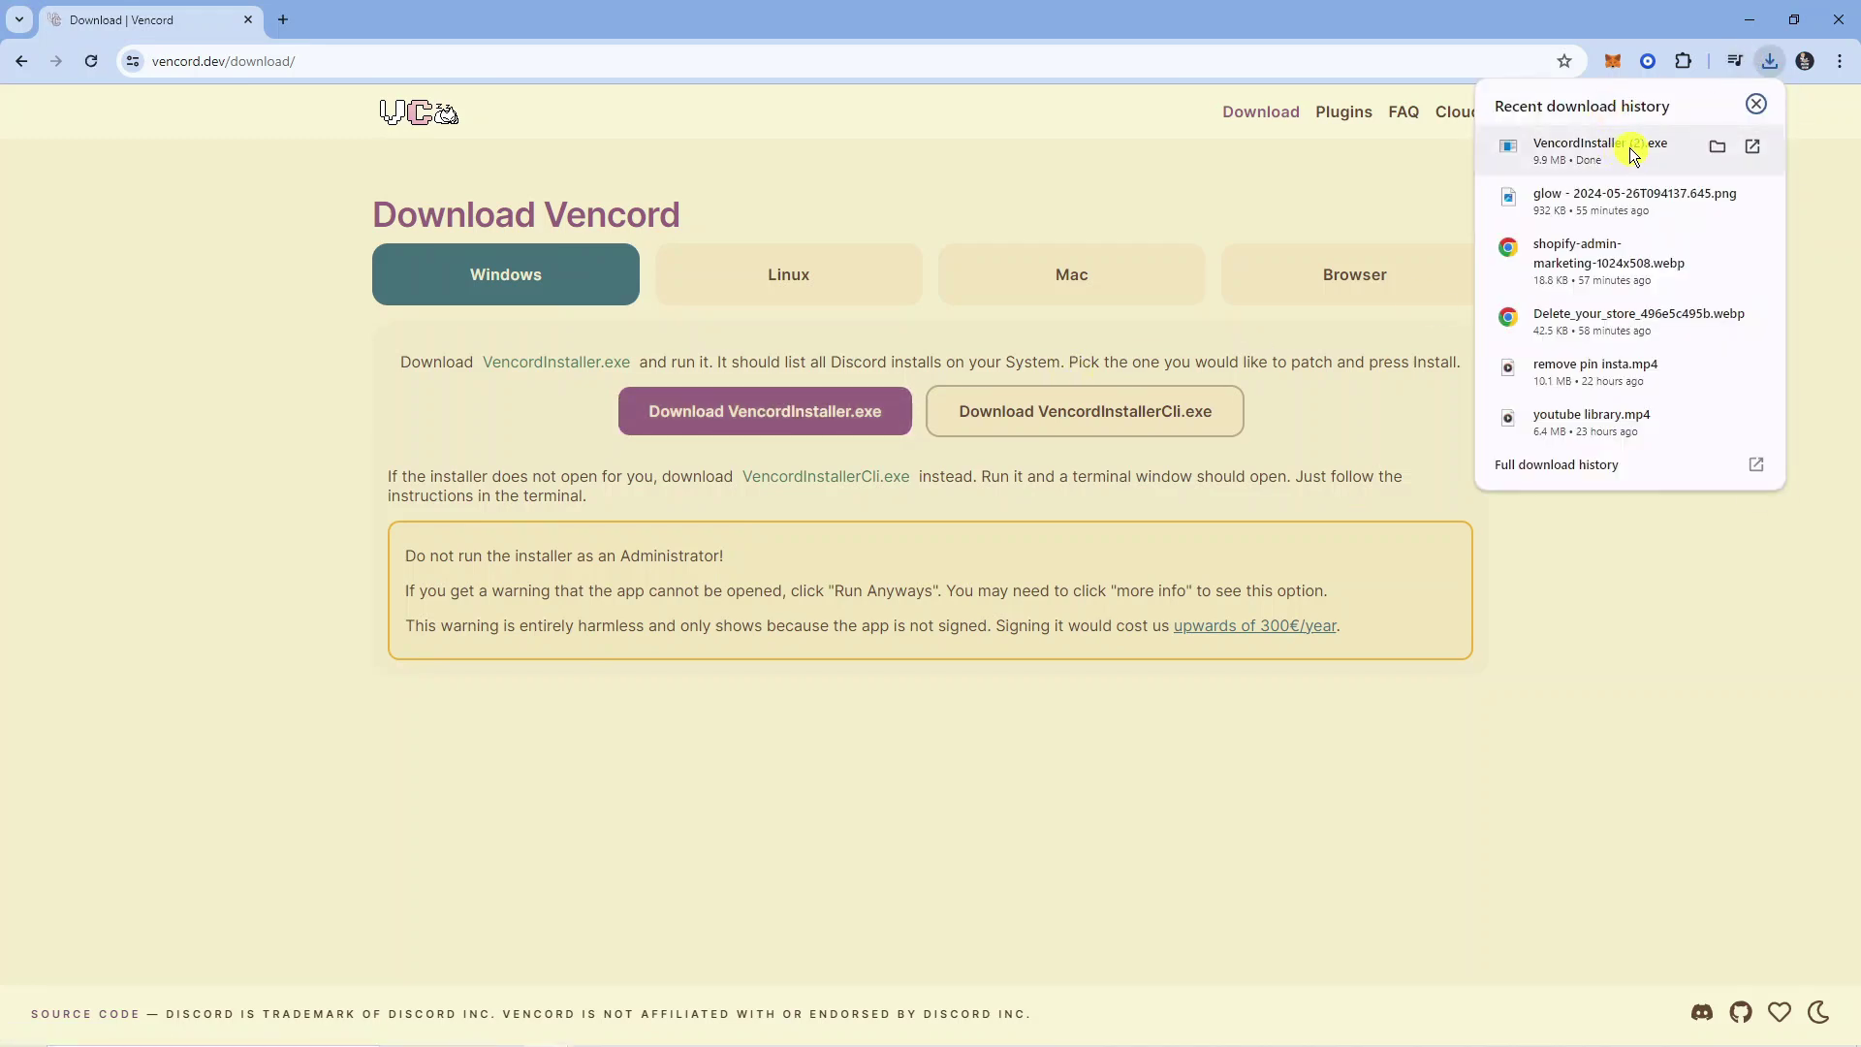
- Launch the downloaded Vencord Installer and reinstall/repair Vencord on the Stable Discord install
click(1630, 150)
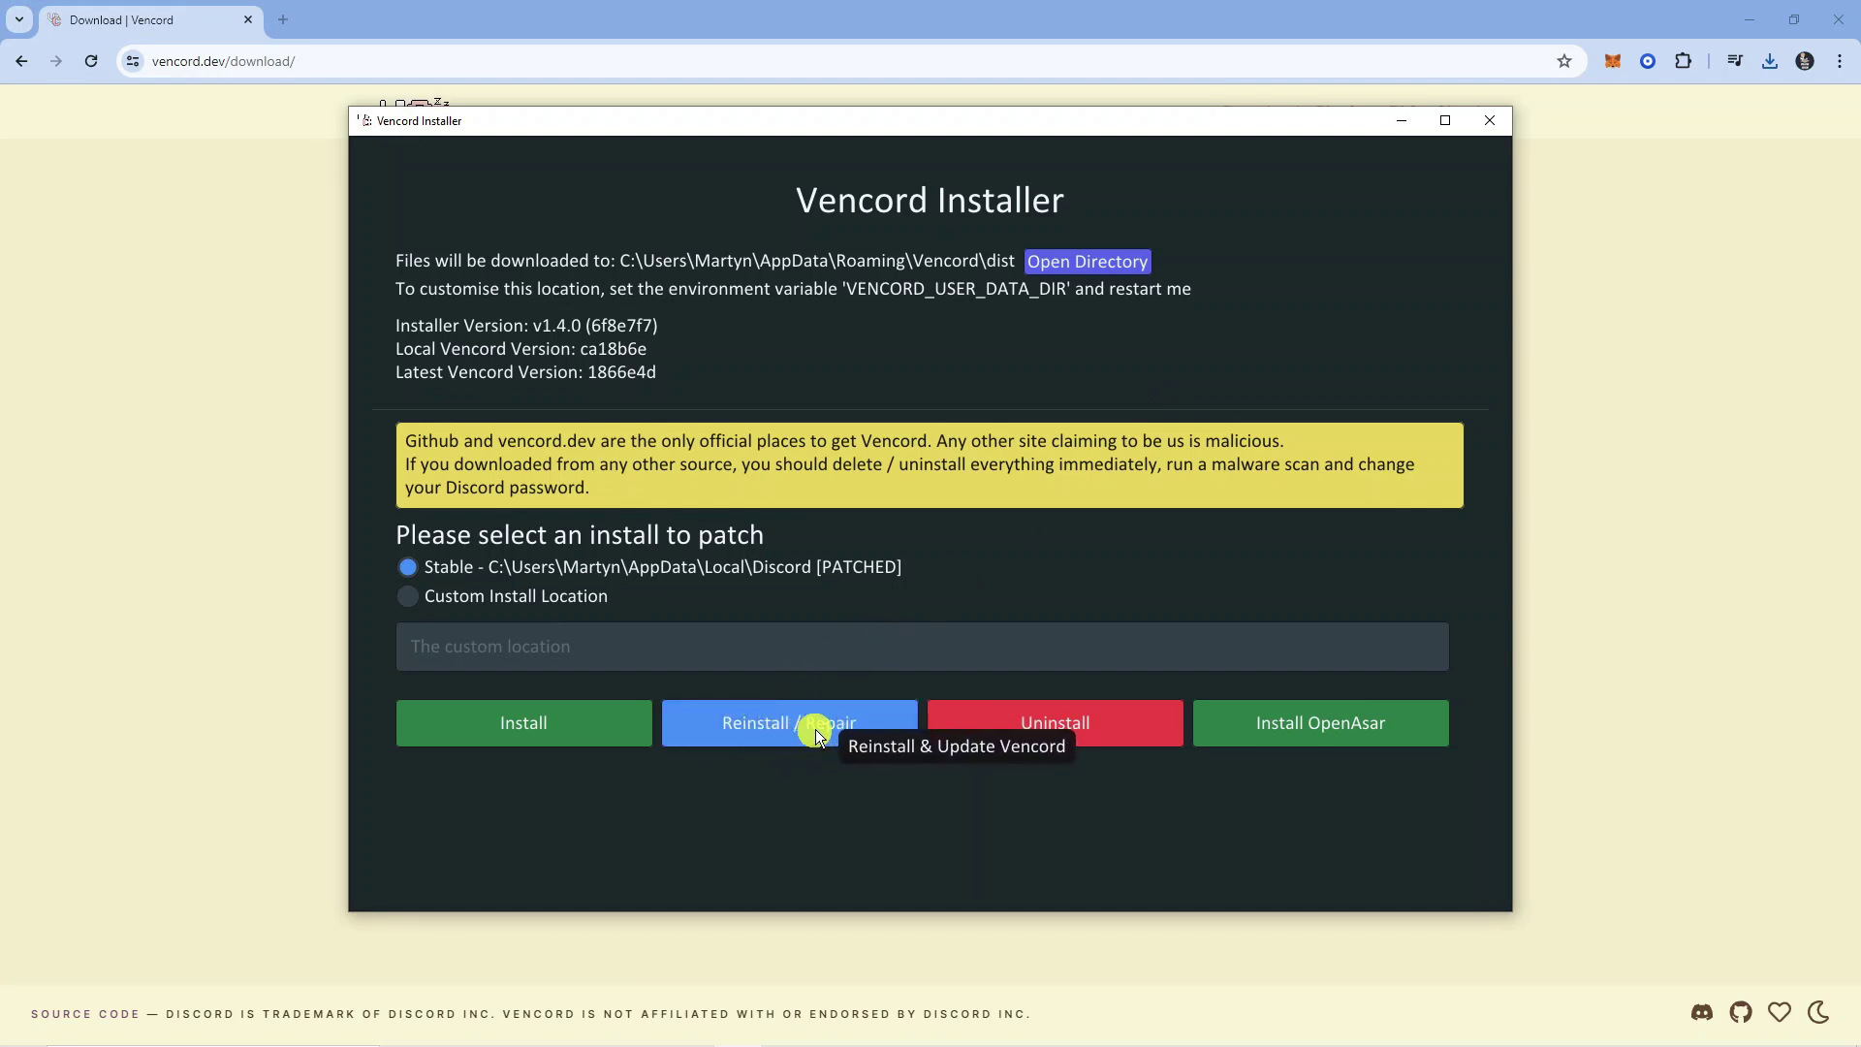
click(817, 736)
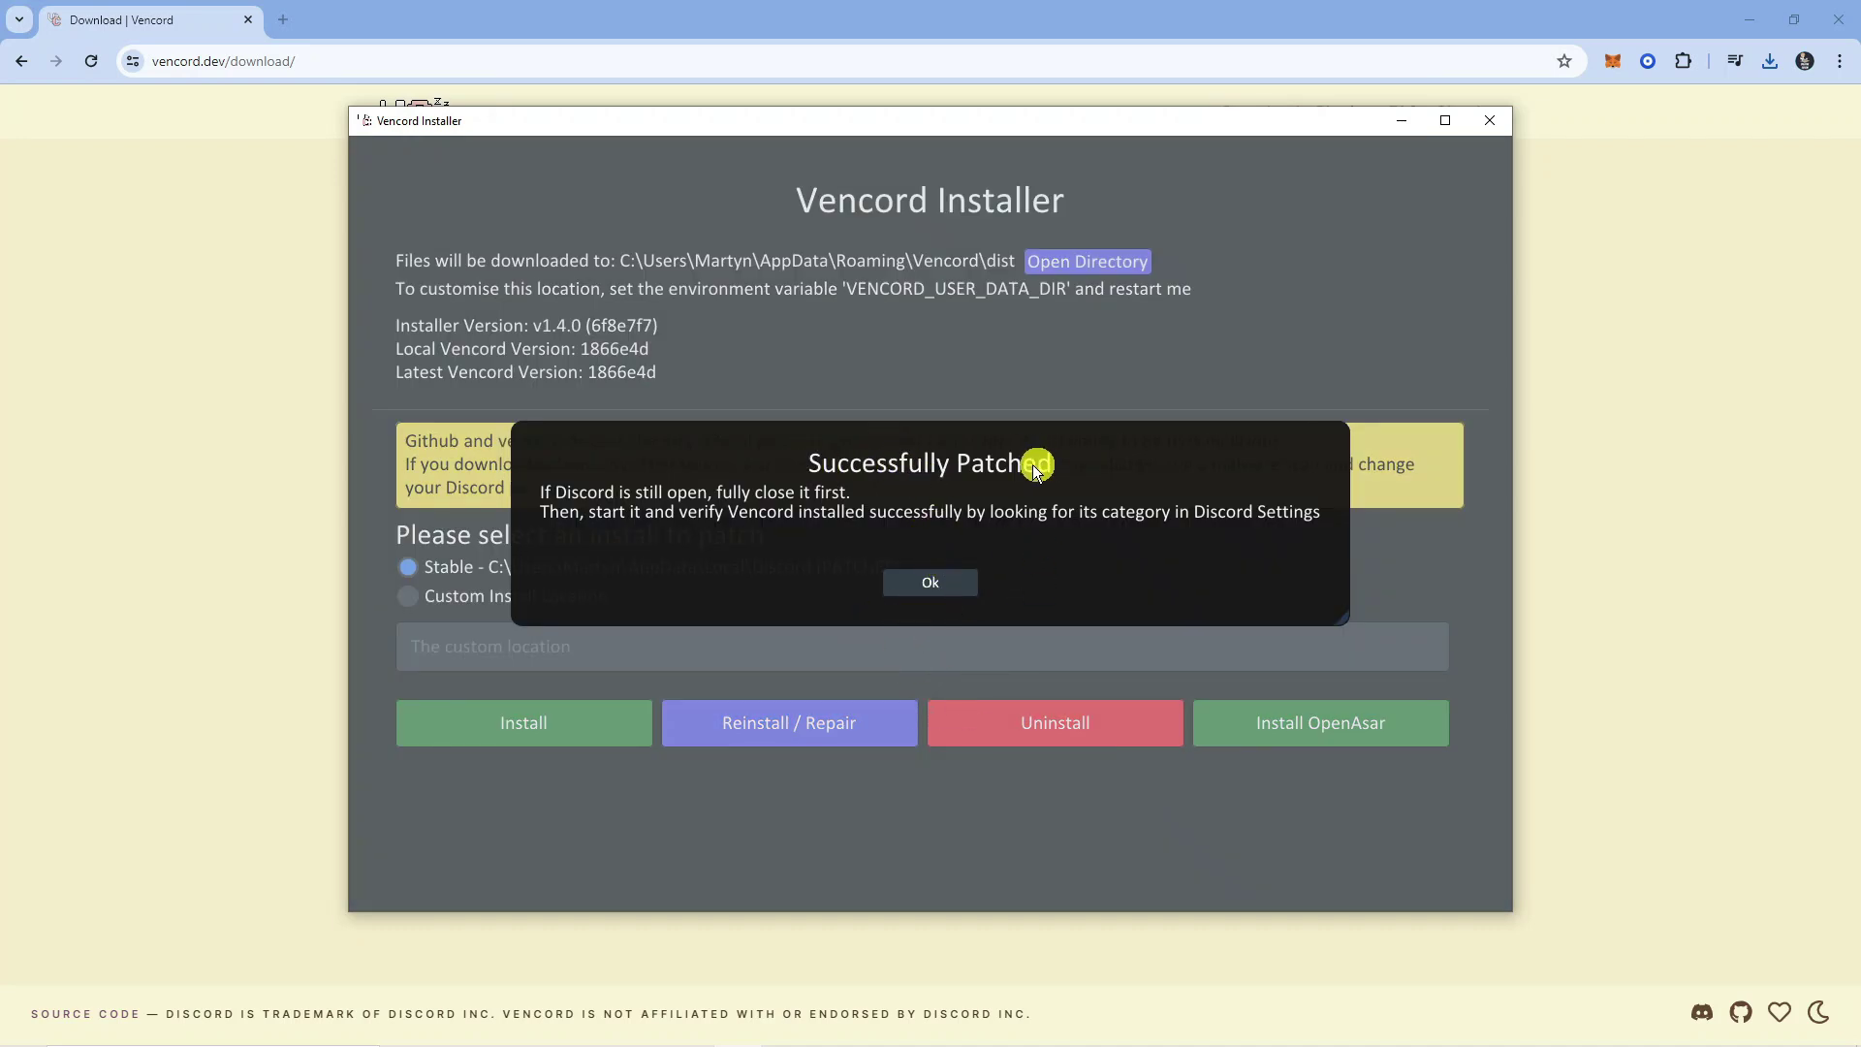
click(939, 577)
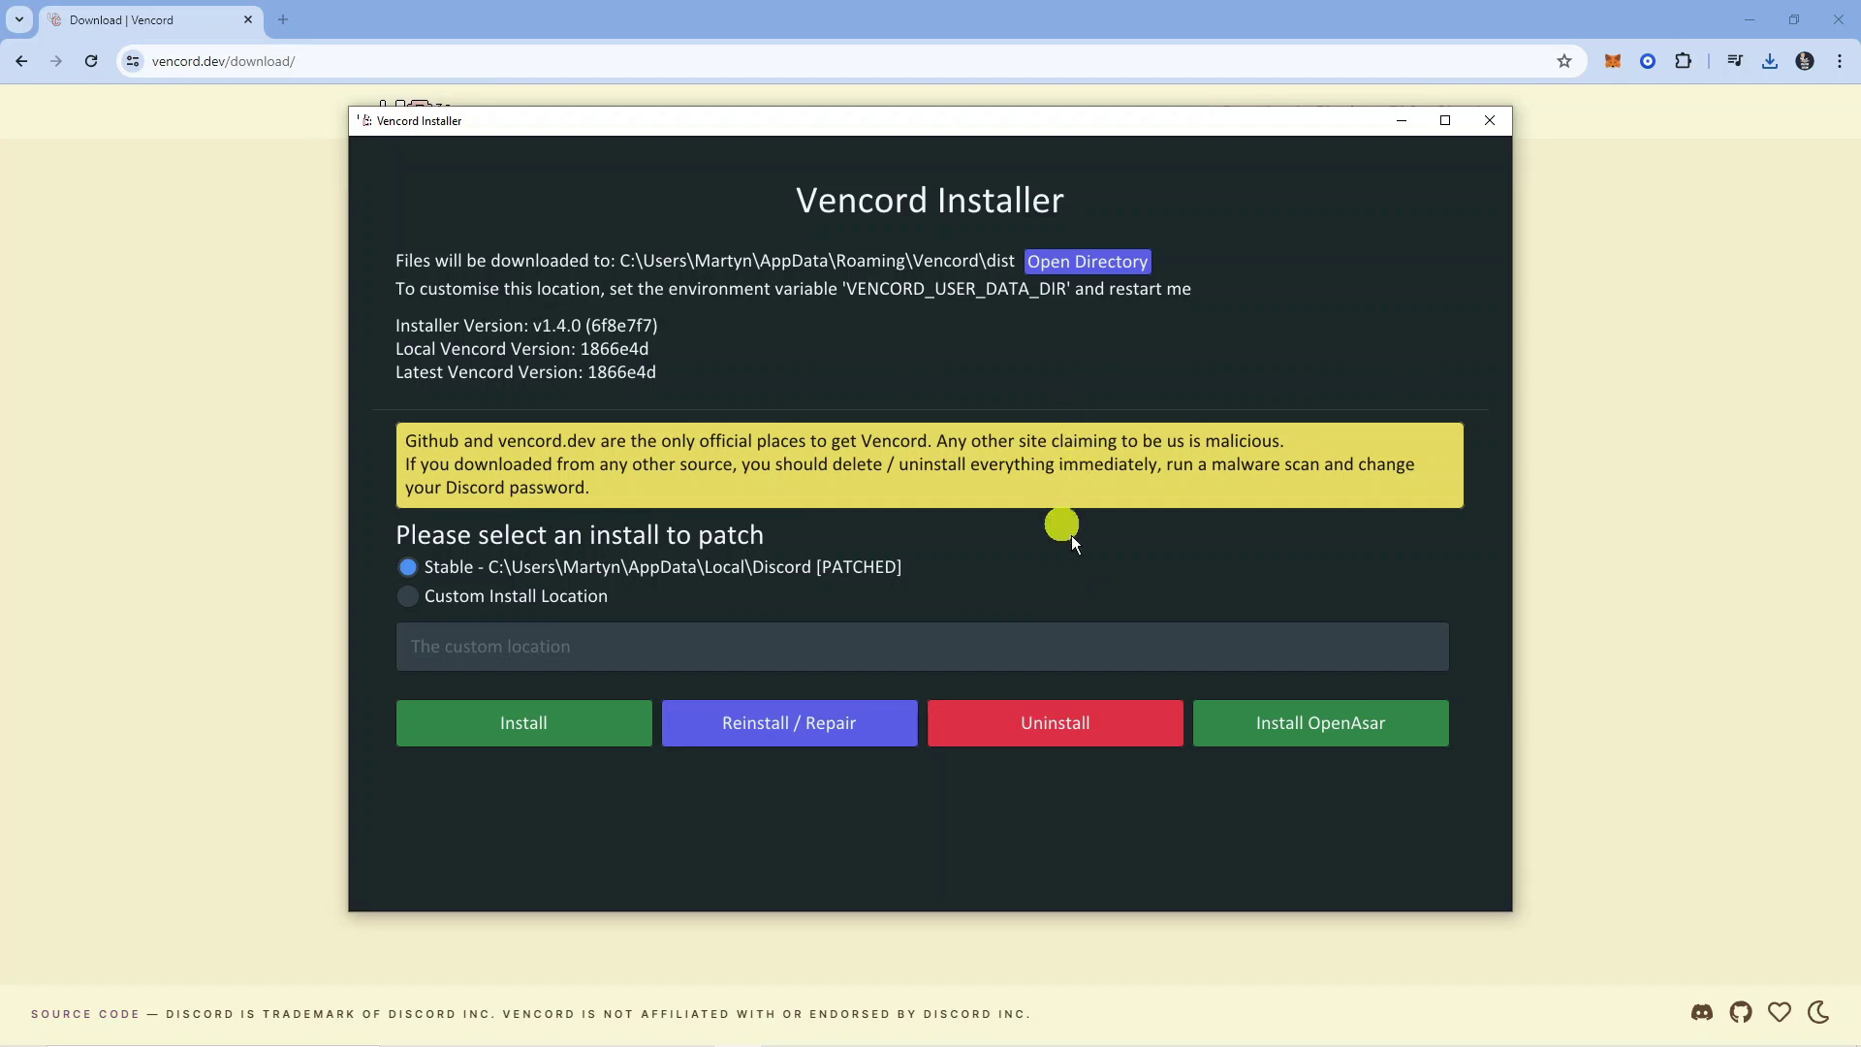
- Uninstall Vencord from the Stable Discord install and close the installer
click(1067, 729)
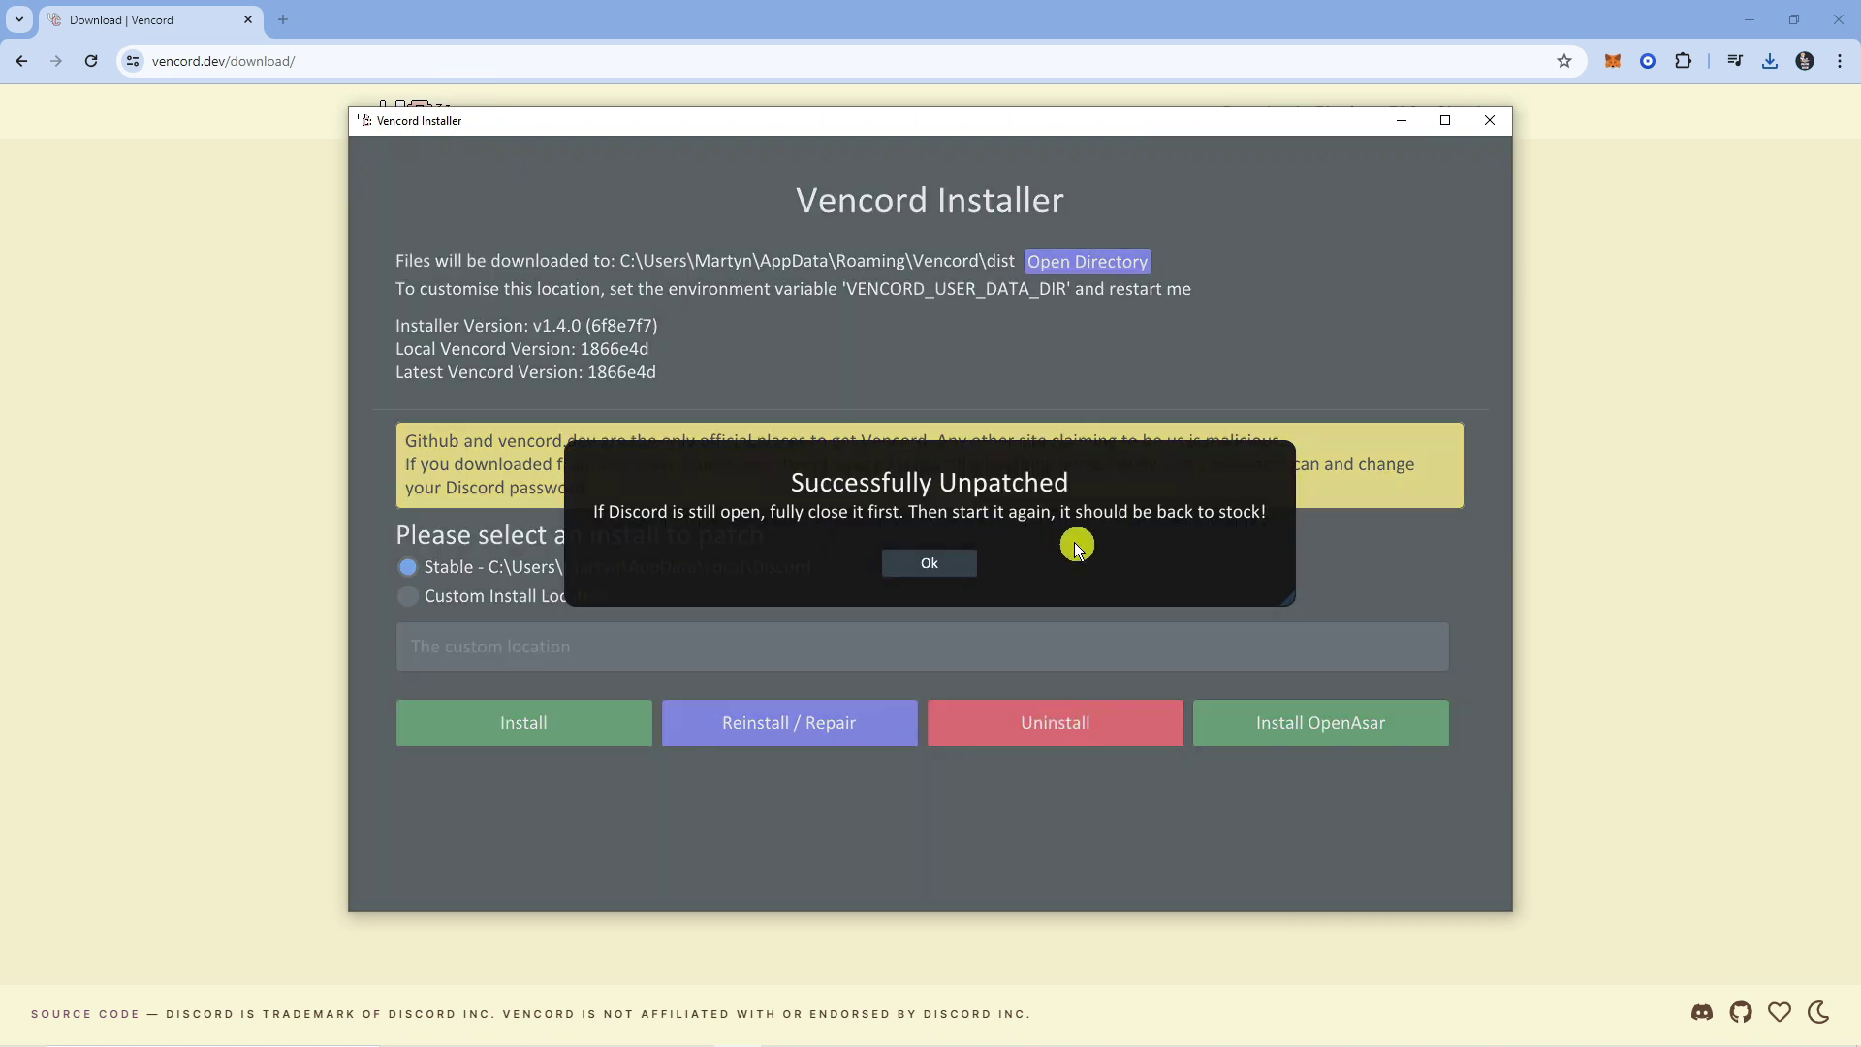
click(931, 563)
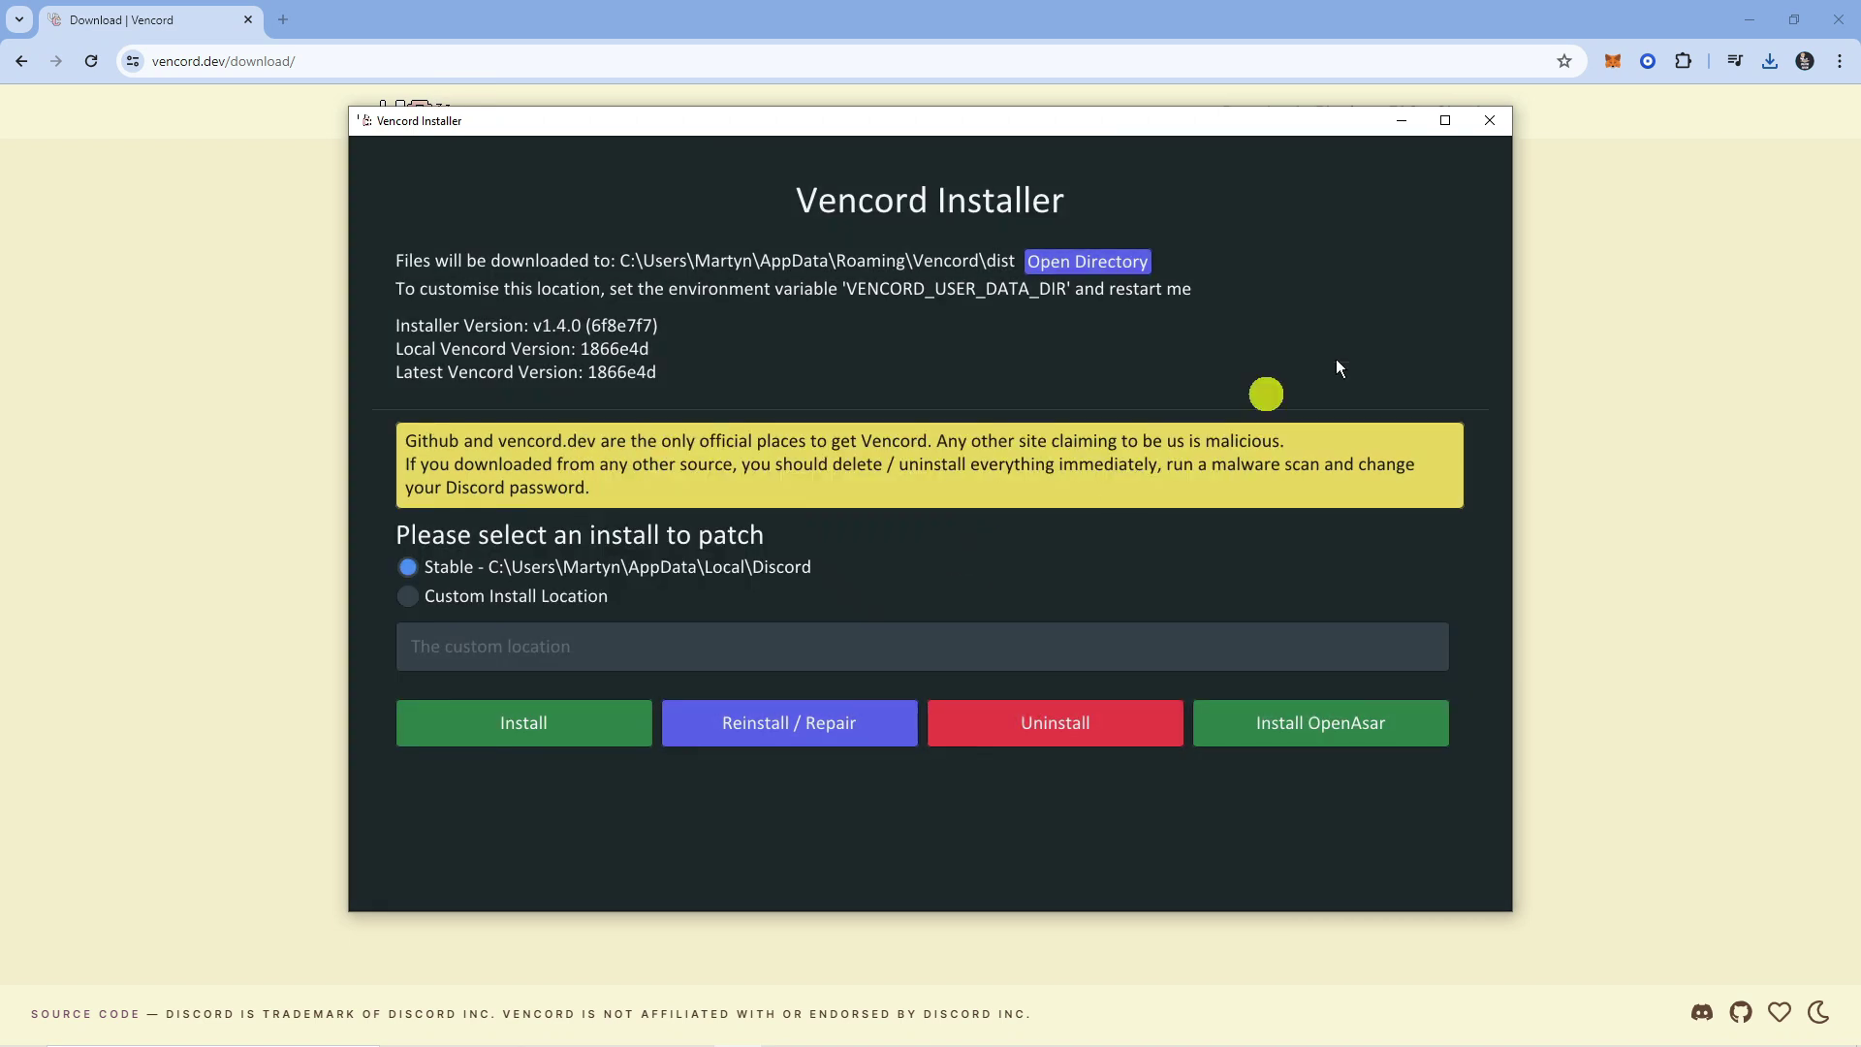
click(1488, 126)
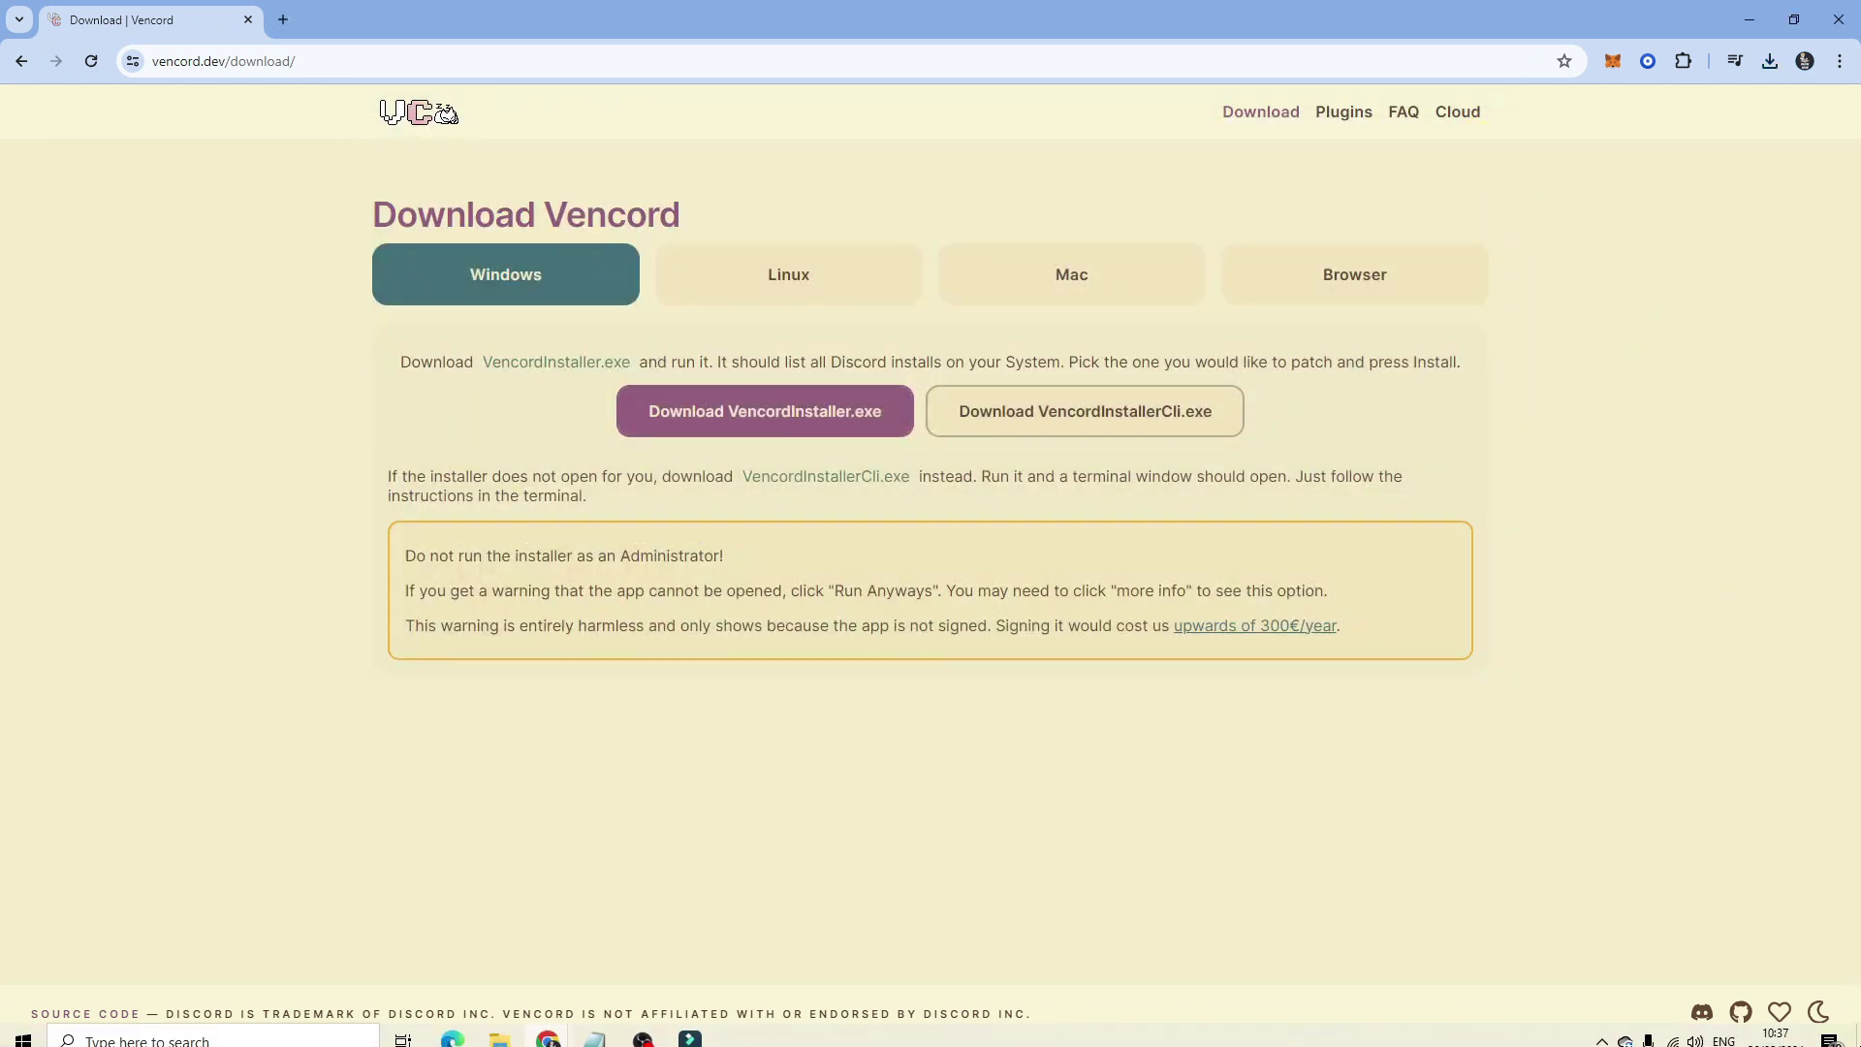
- Open the Run dialog through Windows search and enter %appdata%
click(1856, 1037)
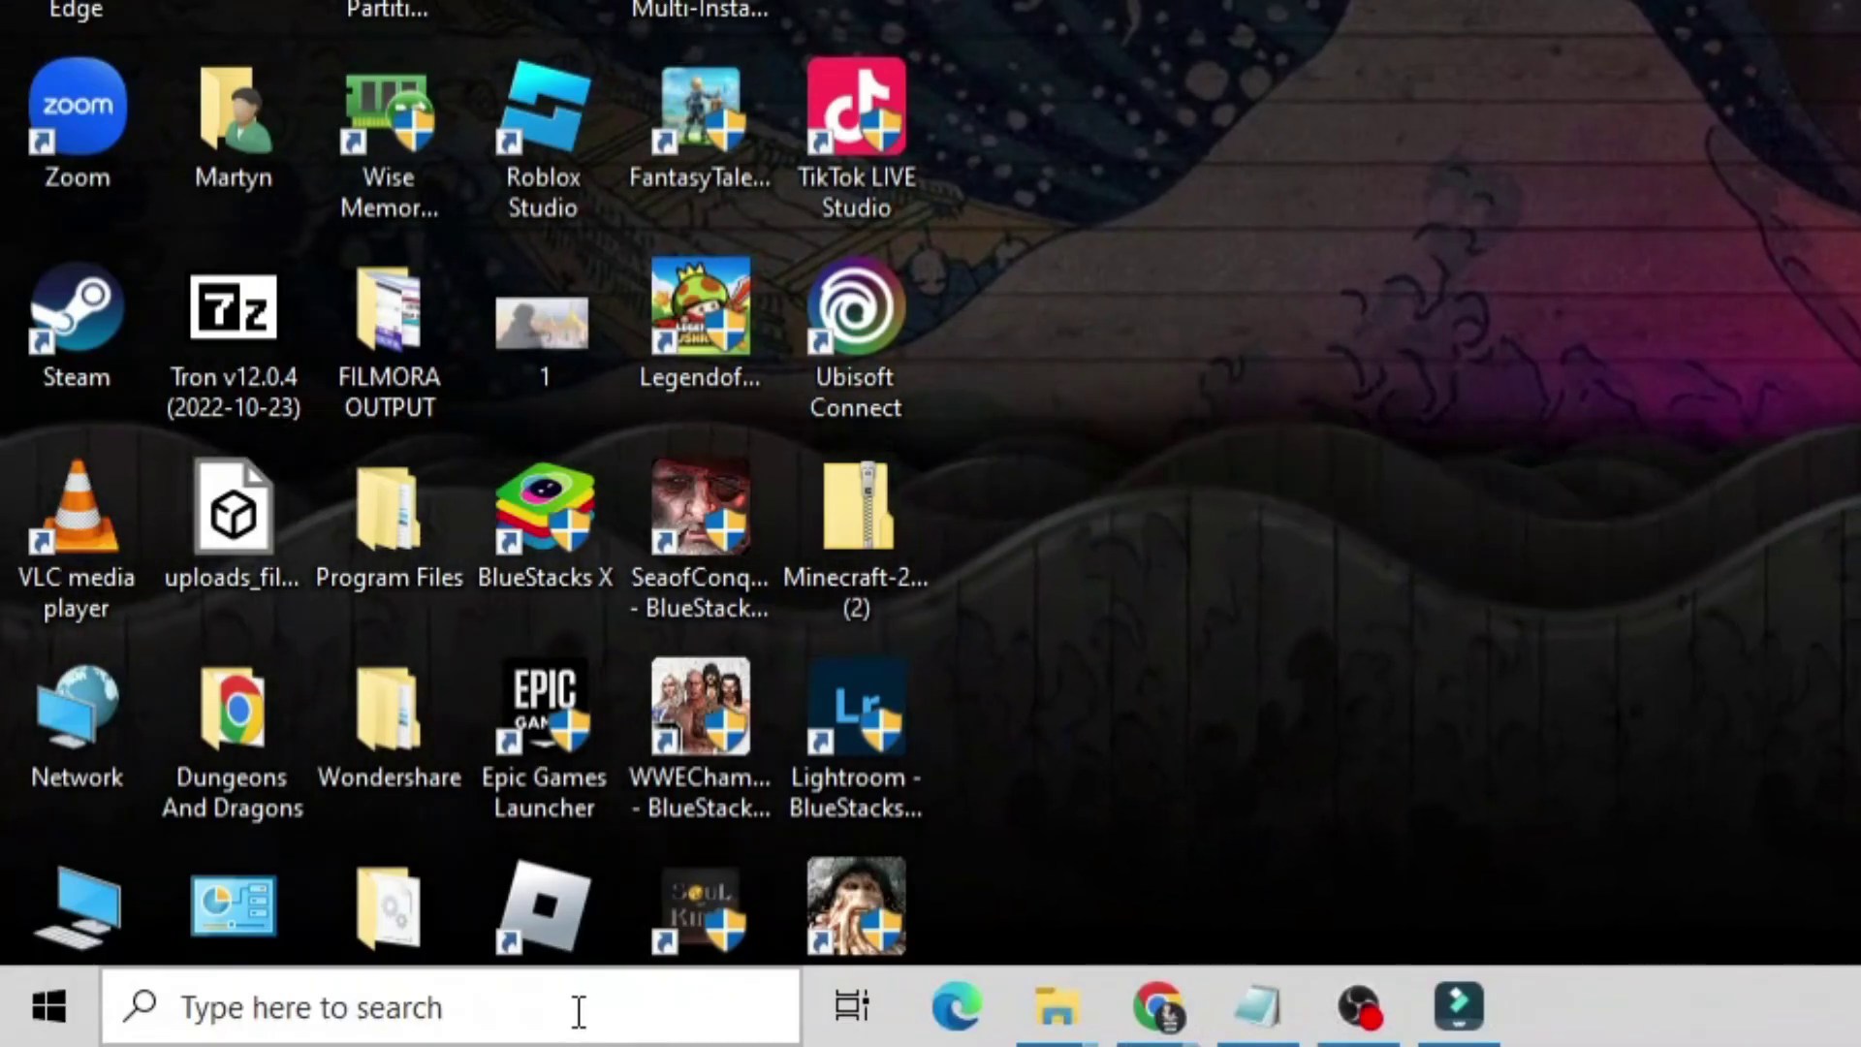
click(576, 1014)
text(run)
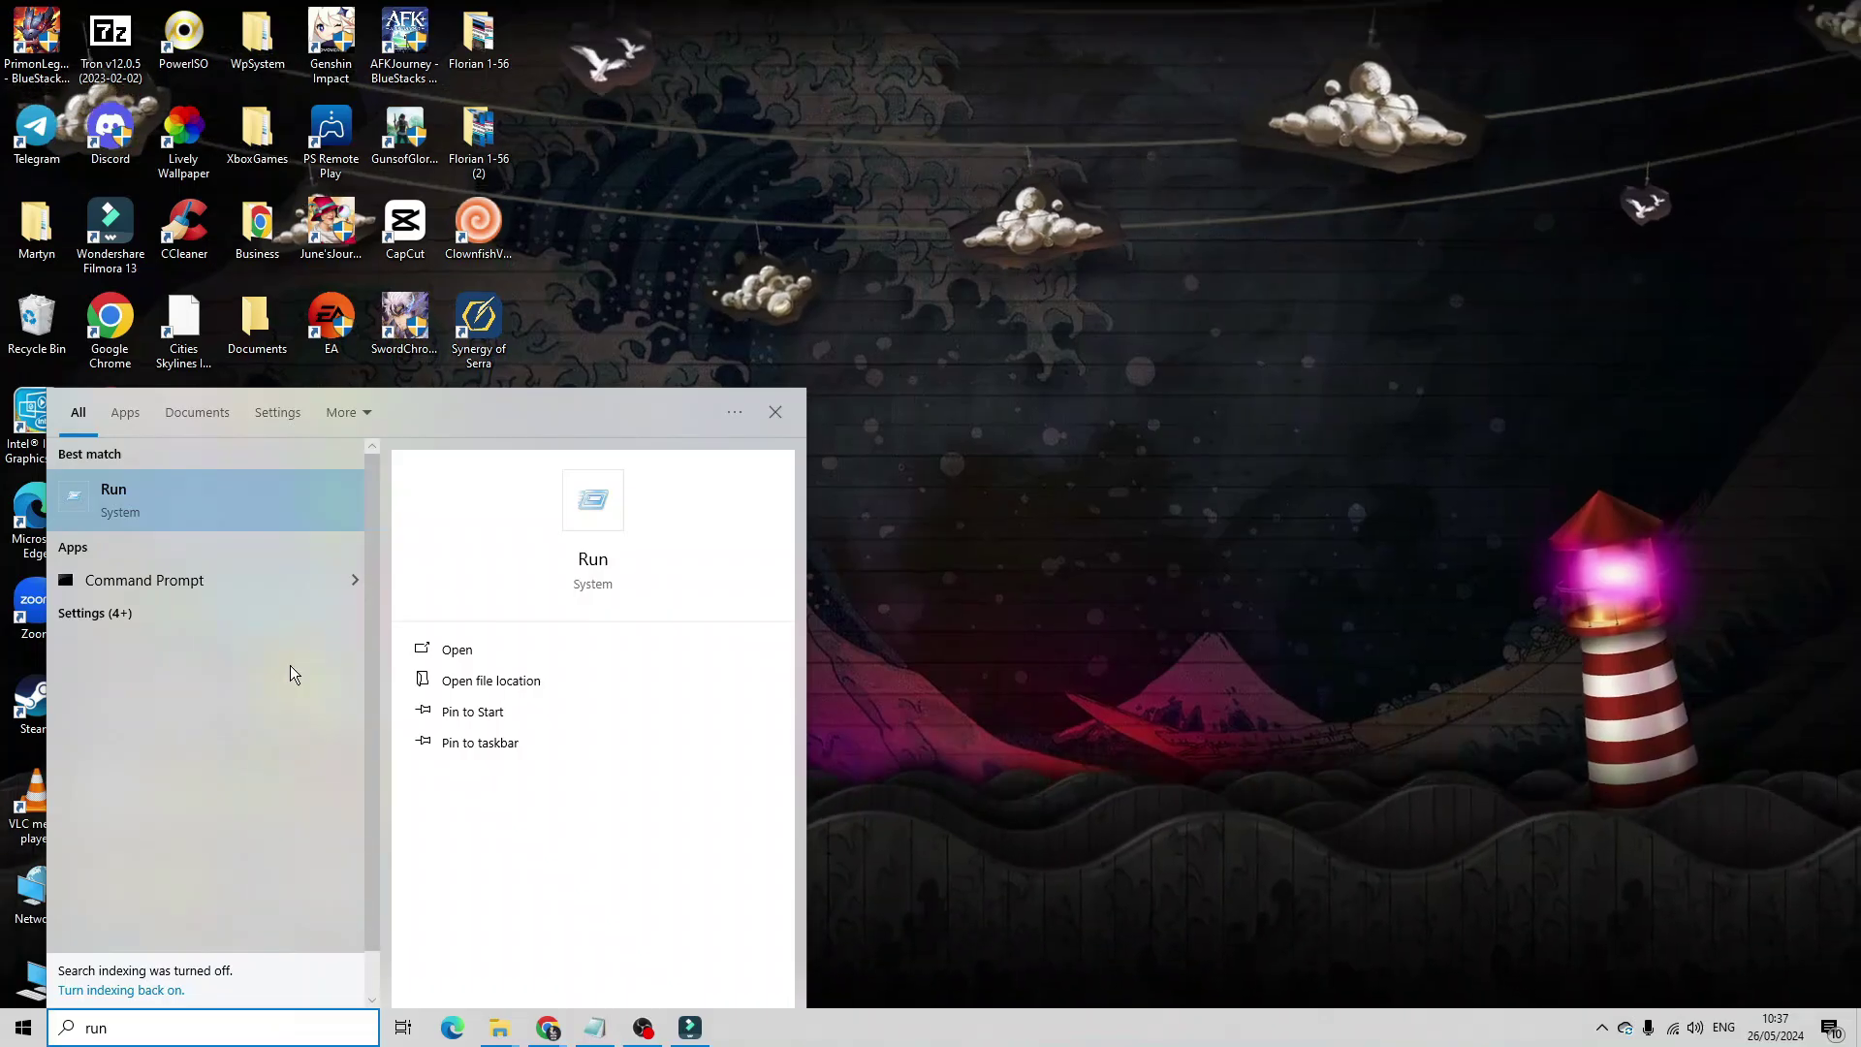
click(185, 486)
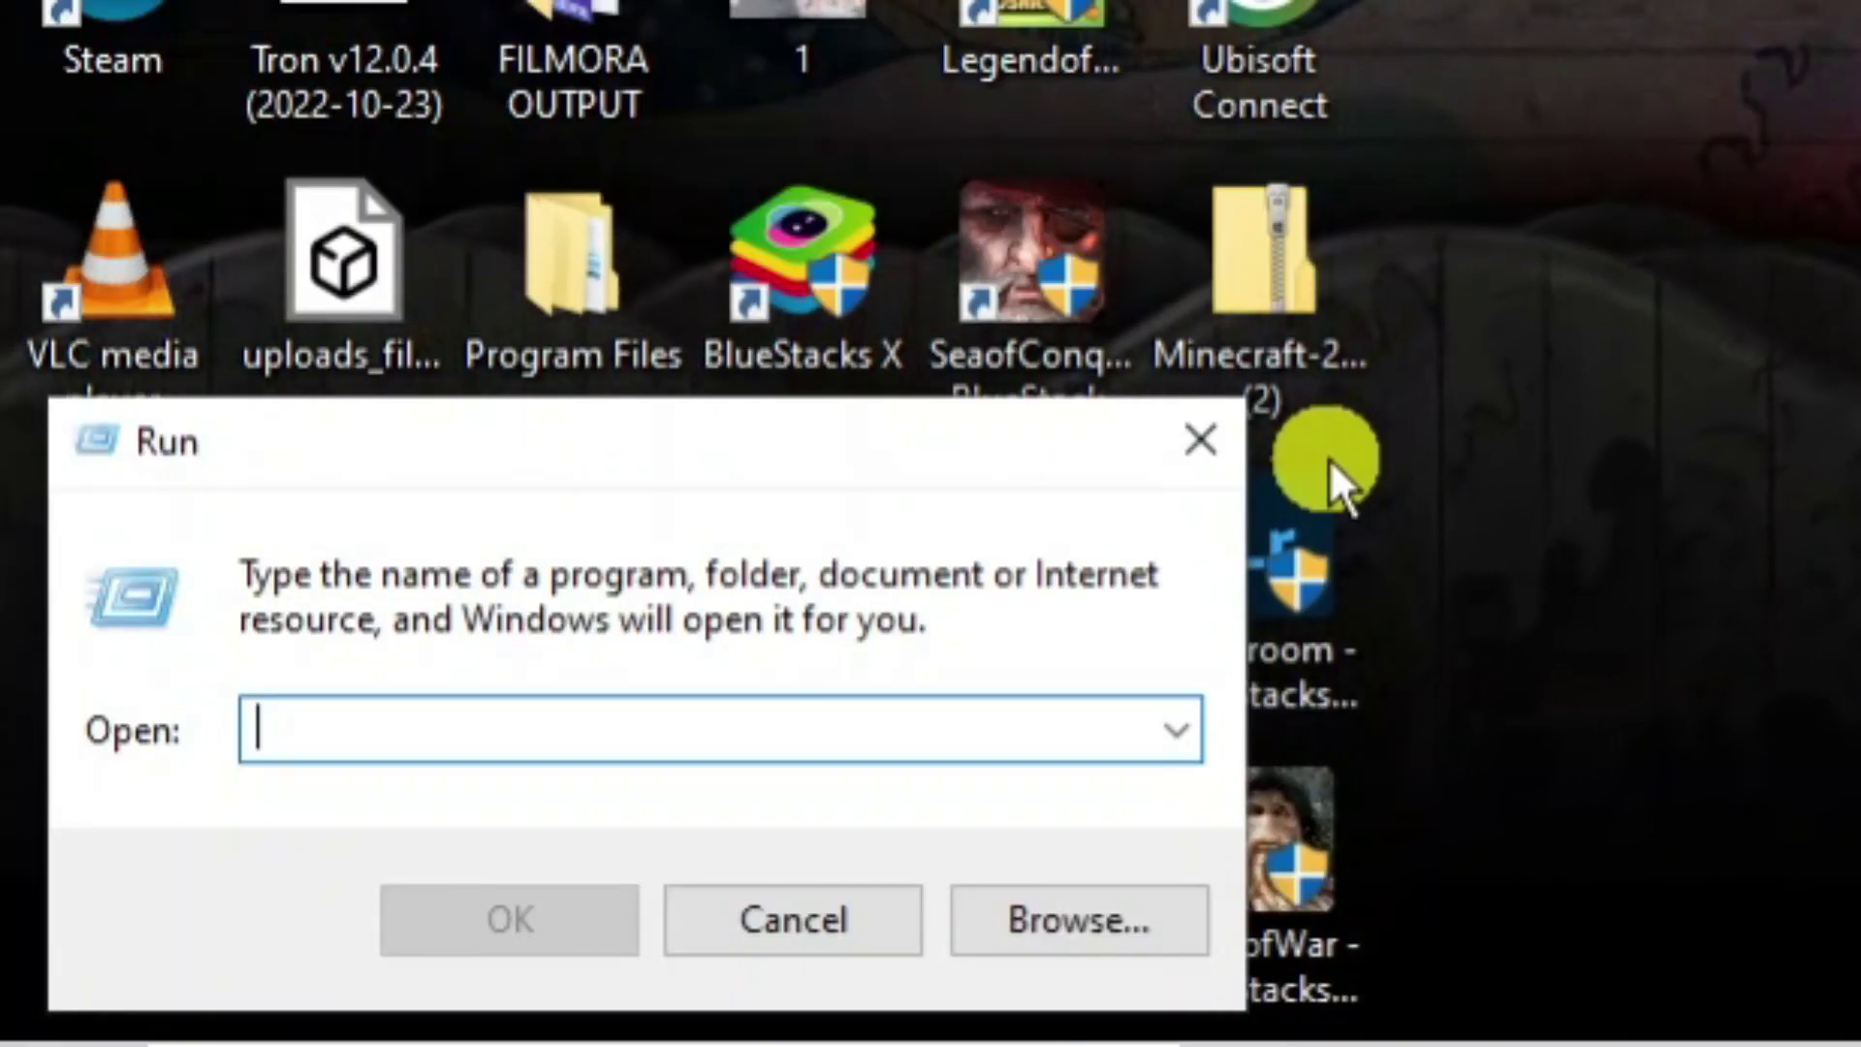
text(%)
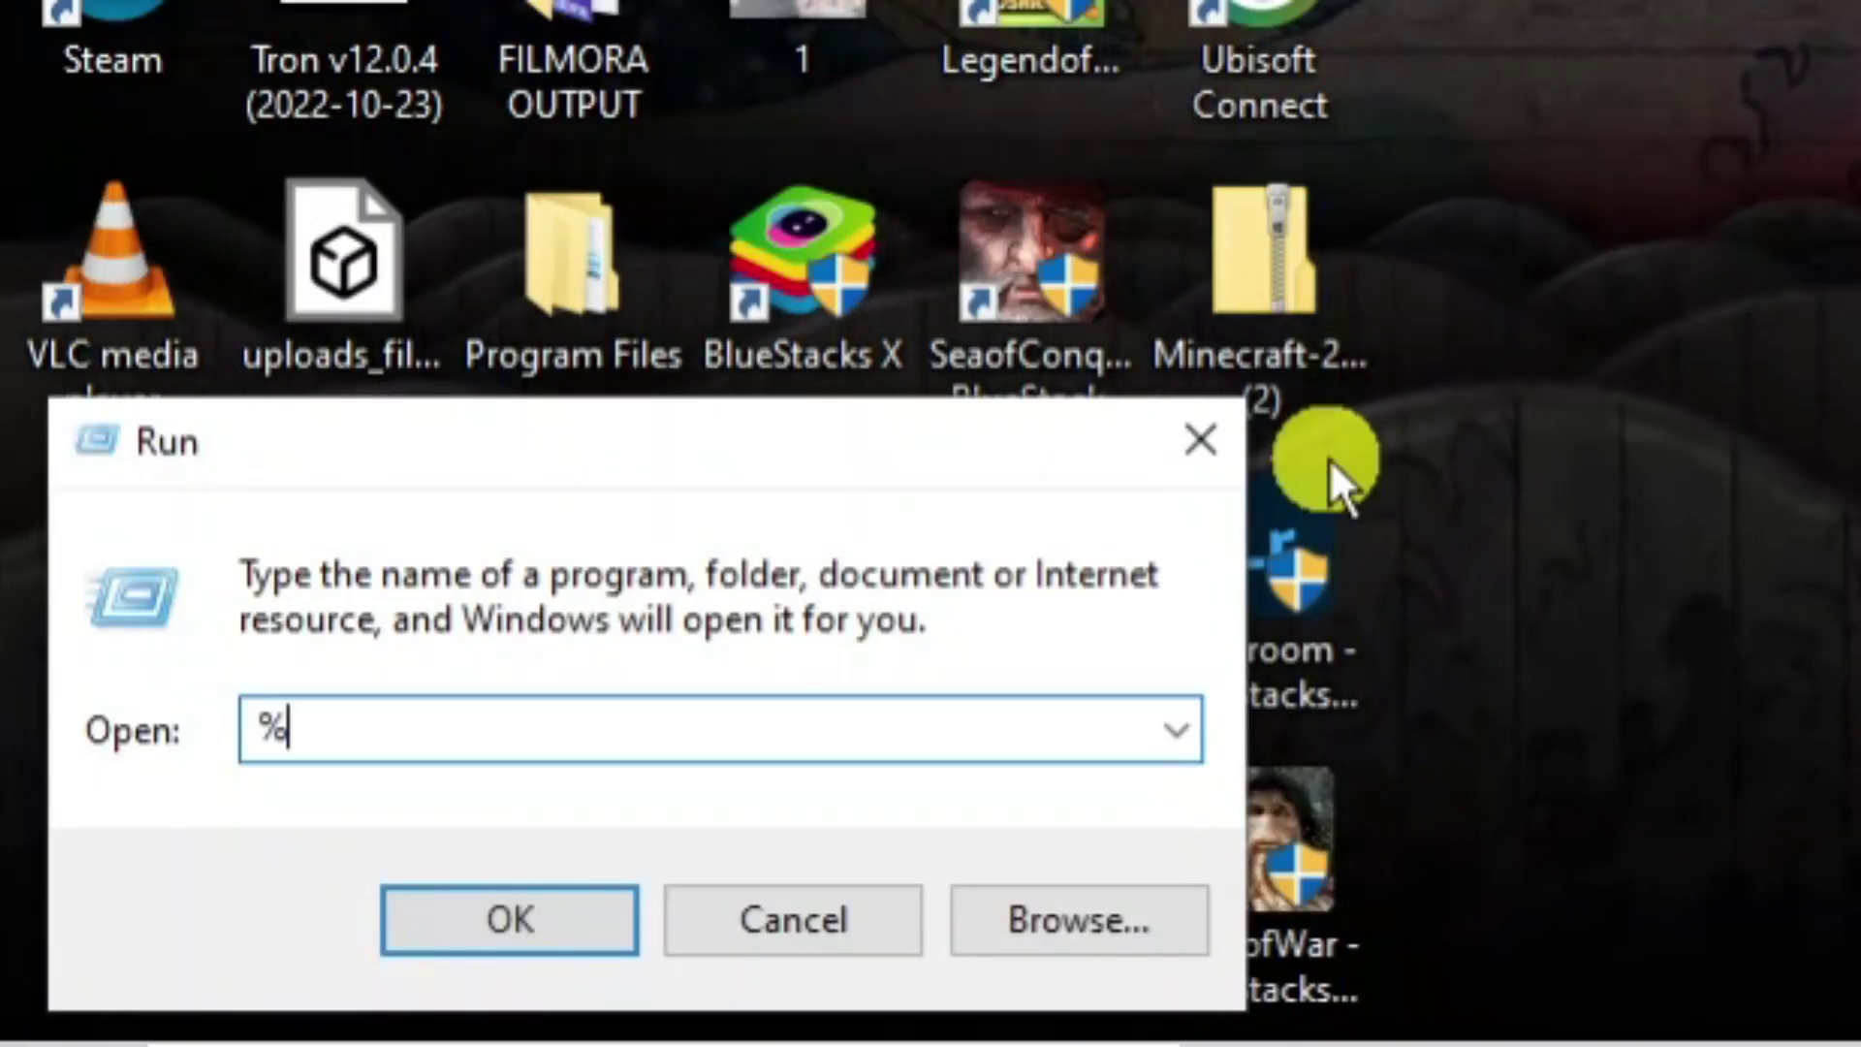
text(appdat)
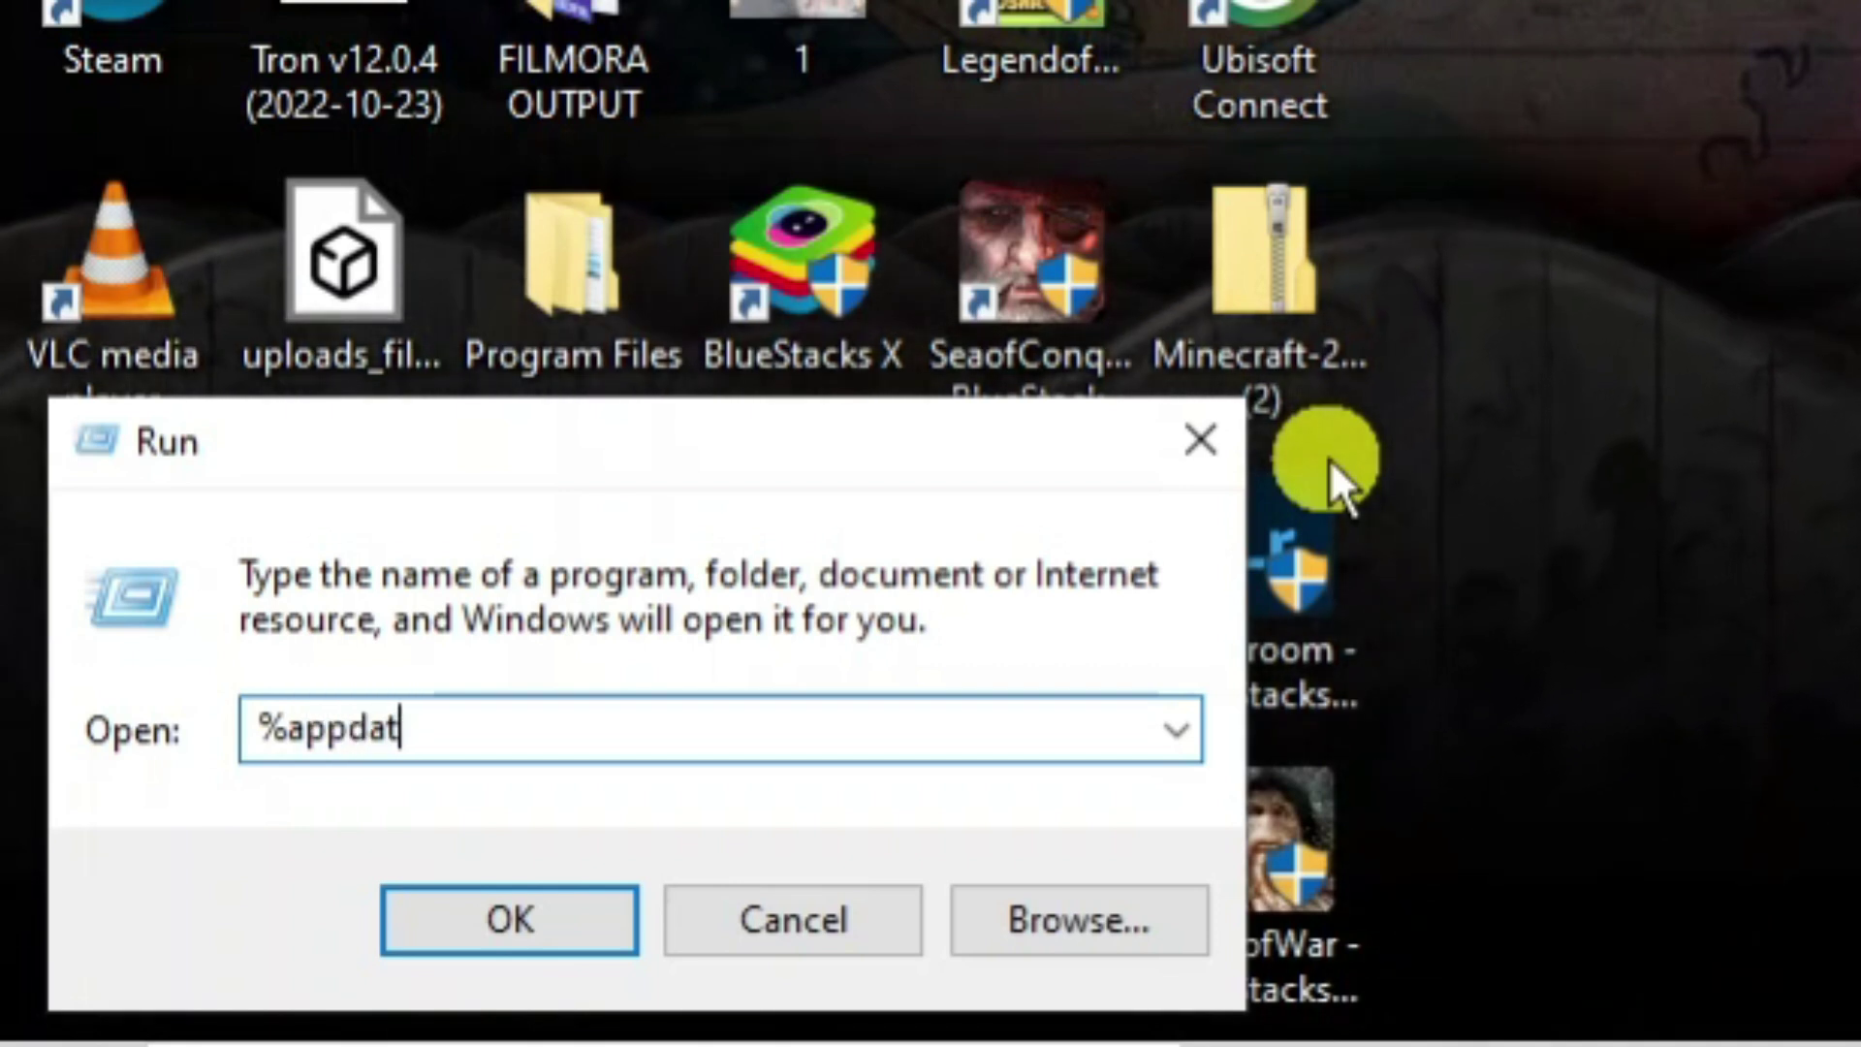
text(a%)
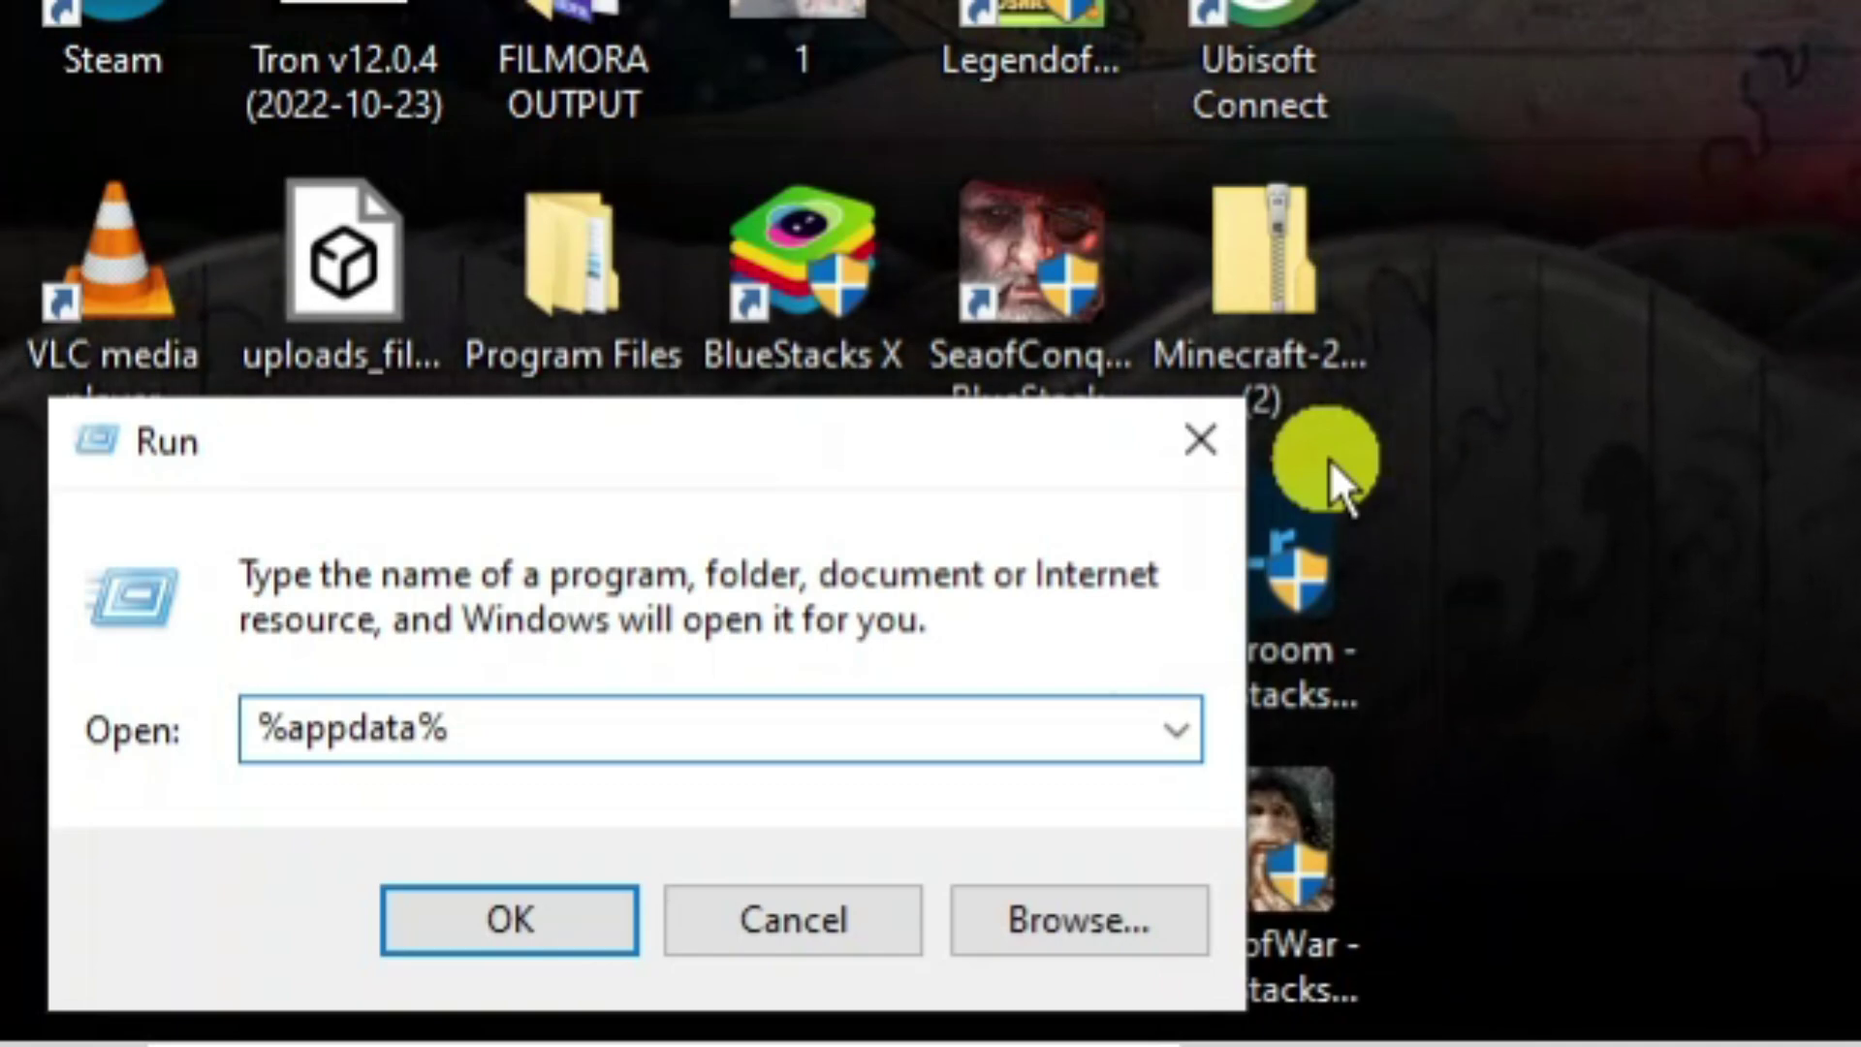
- Open the discord folder inside AppData\Roaming in File Explorer
key(Return)
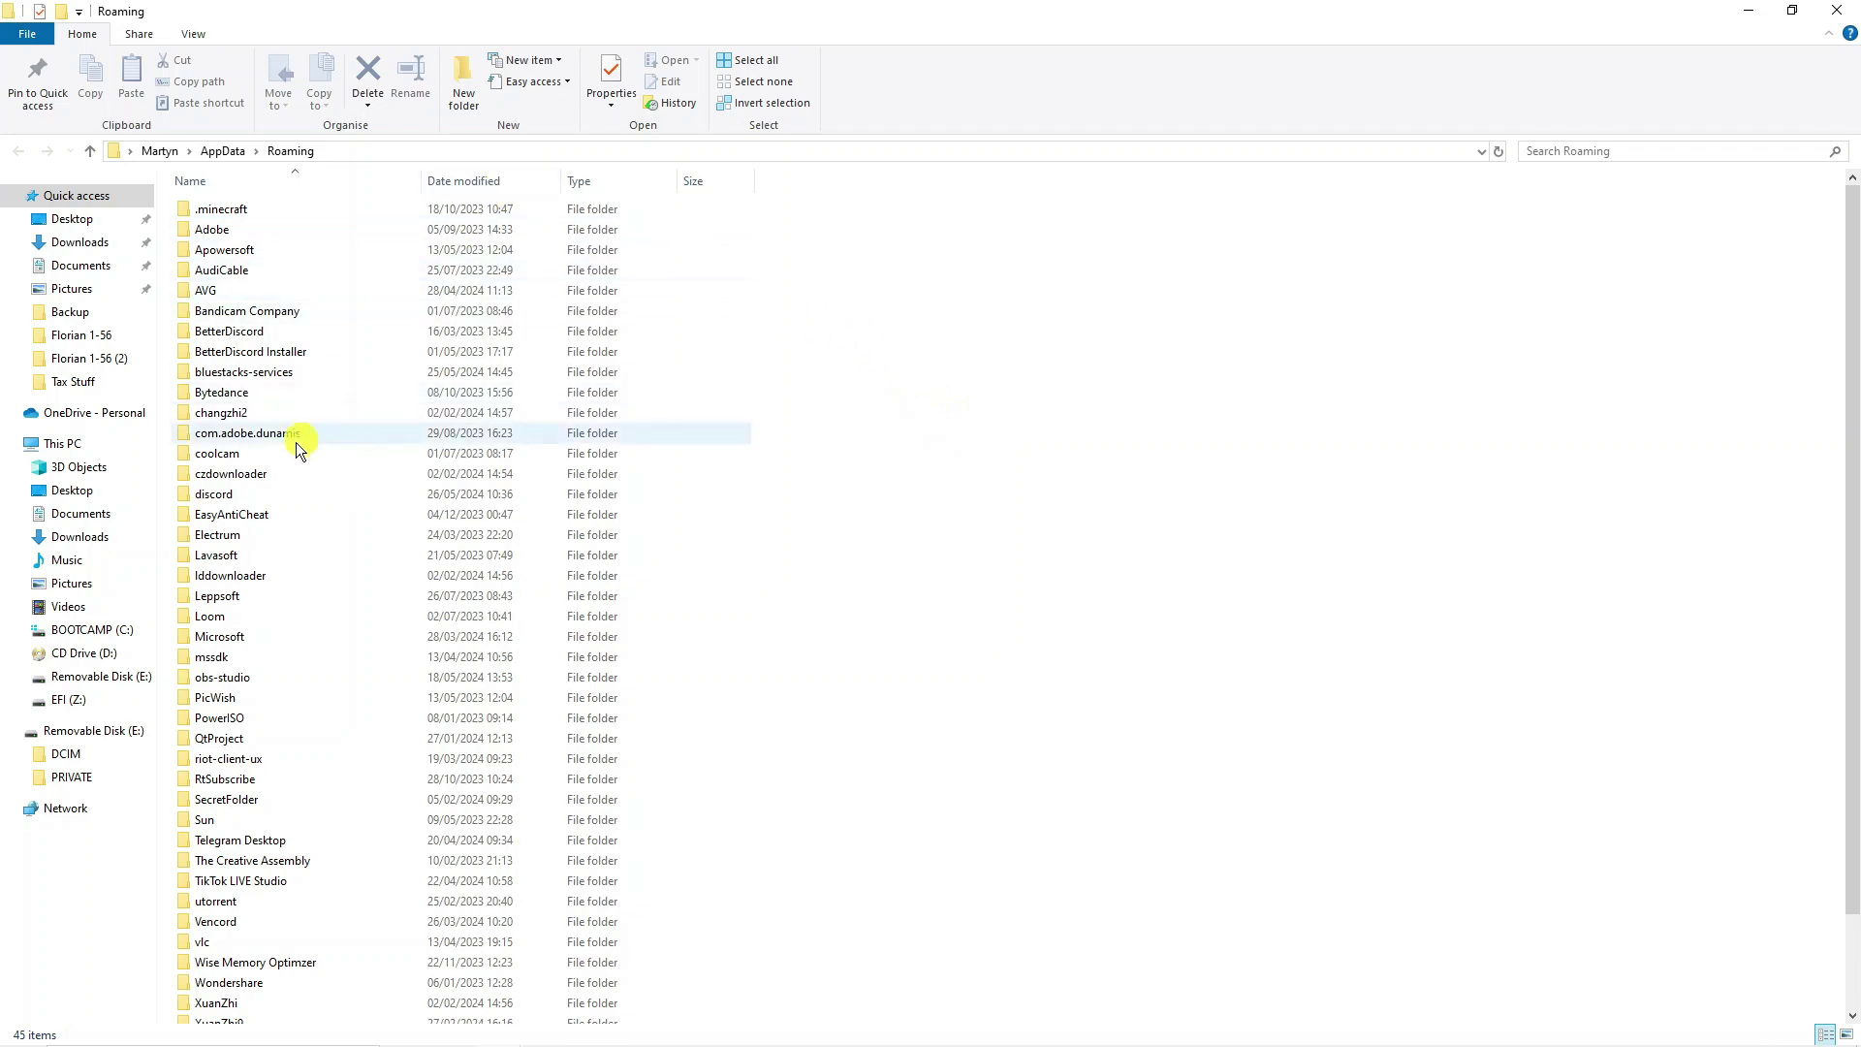
click(247, 496)
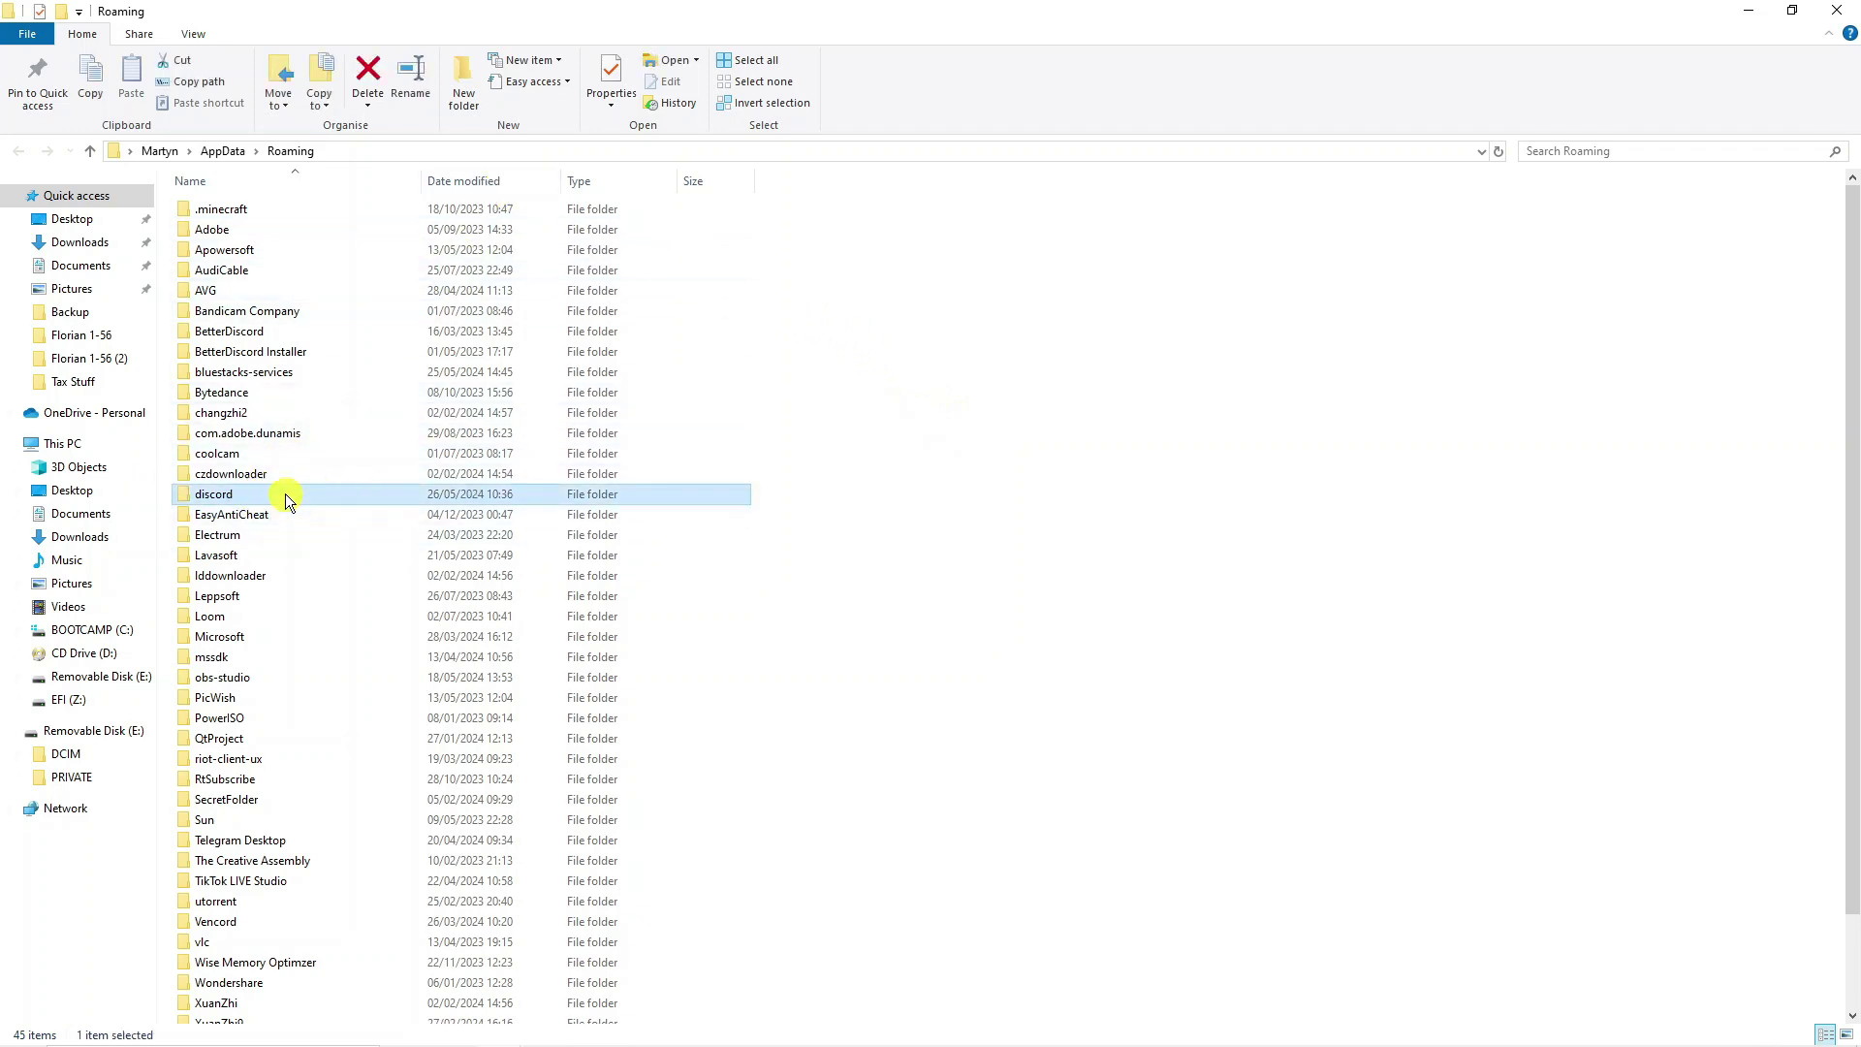
double_click(286, 497)
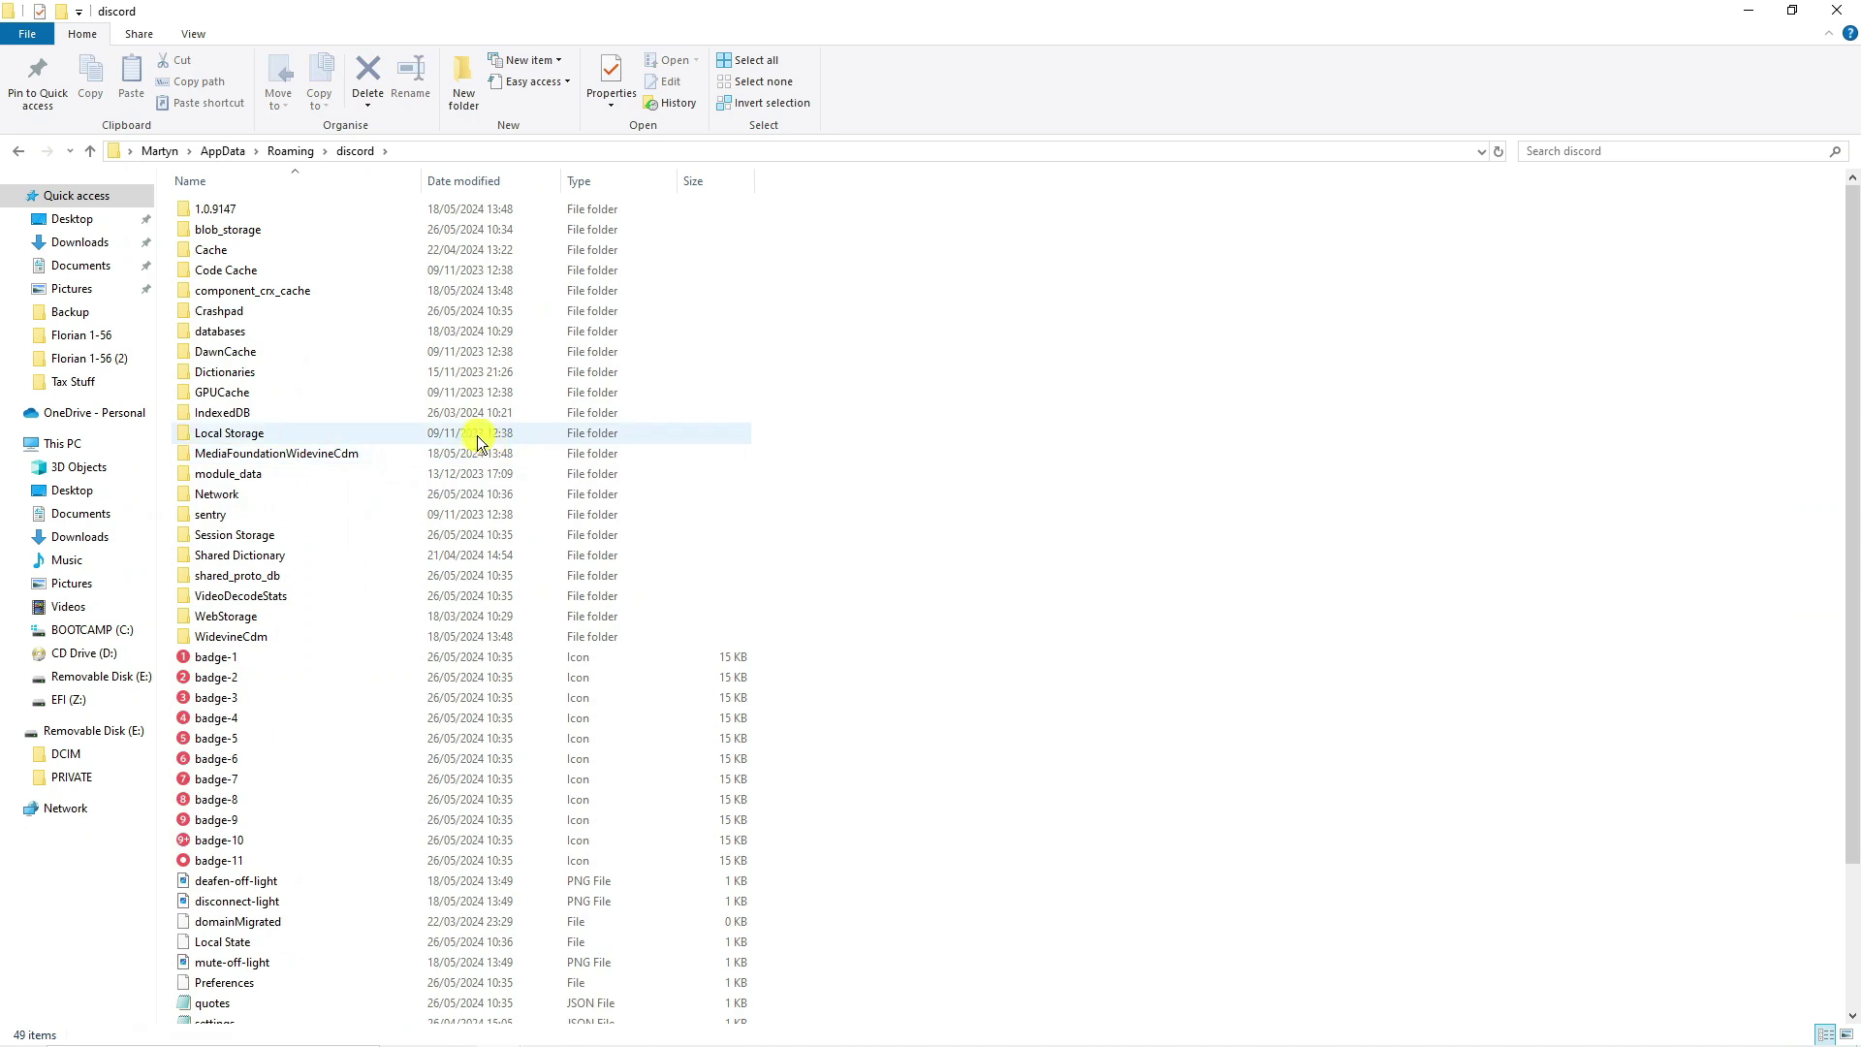
- Delete the Cache, Code Cache, GPUCache and DawnCache folders, then close File Explorer
click(268, 254)
ctrl+click(293, 271)
ctrl+click(299, 396)
ctrl+click(304, 353)
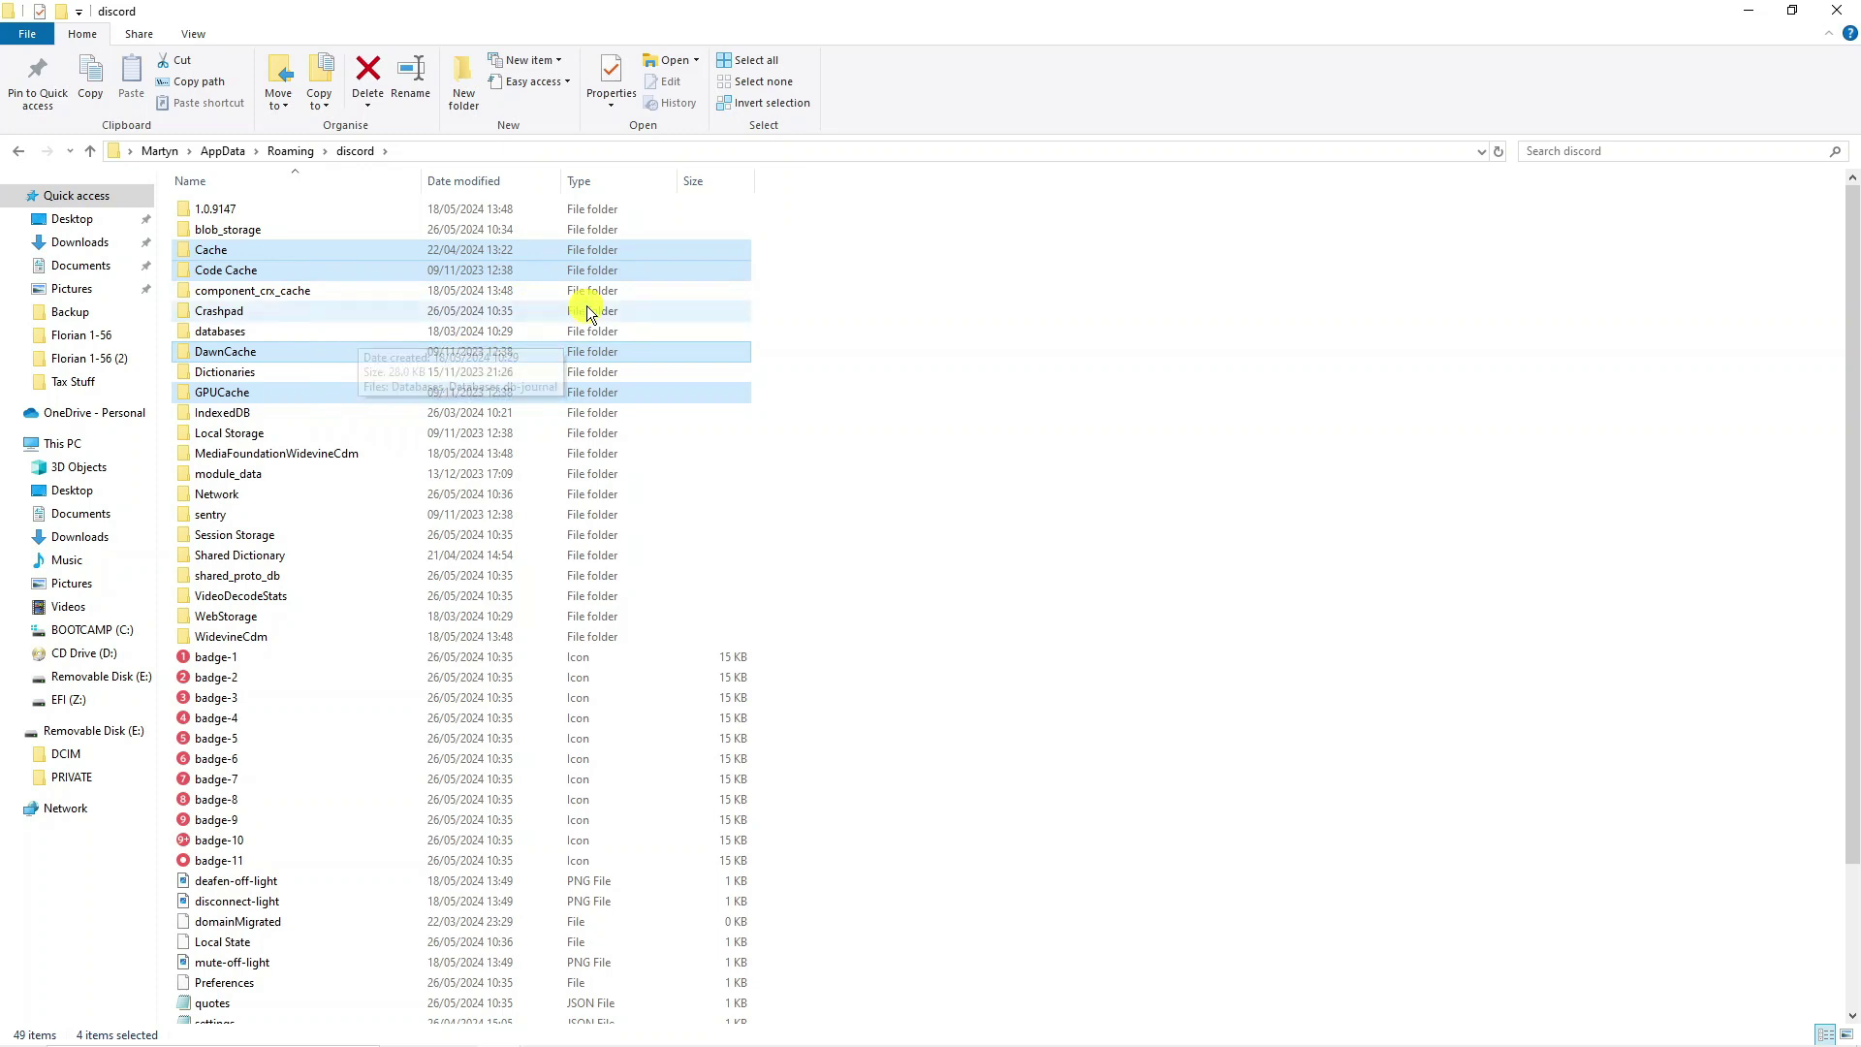
key(Delete)
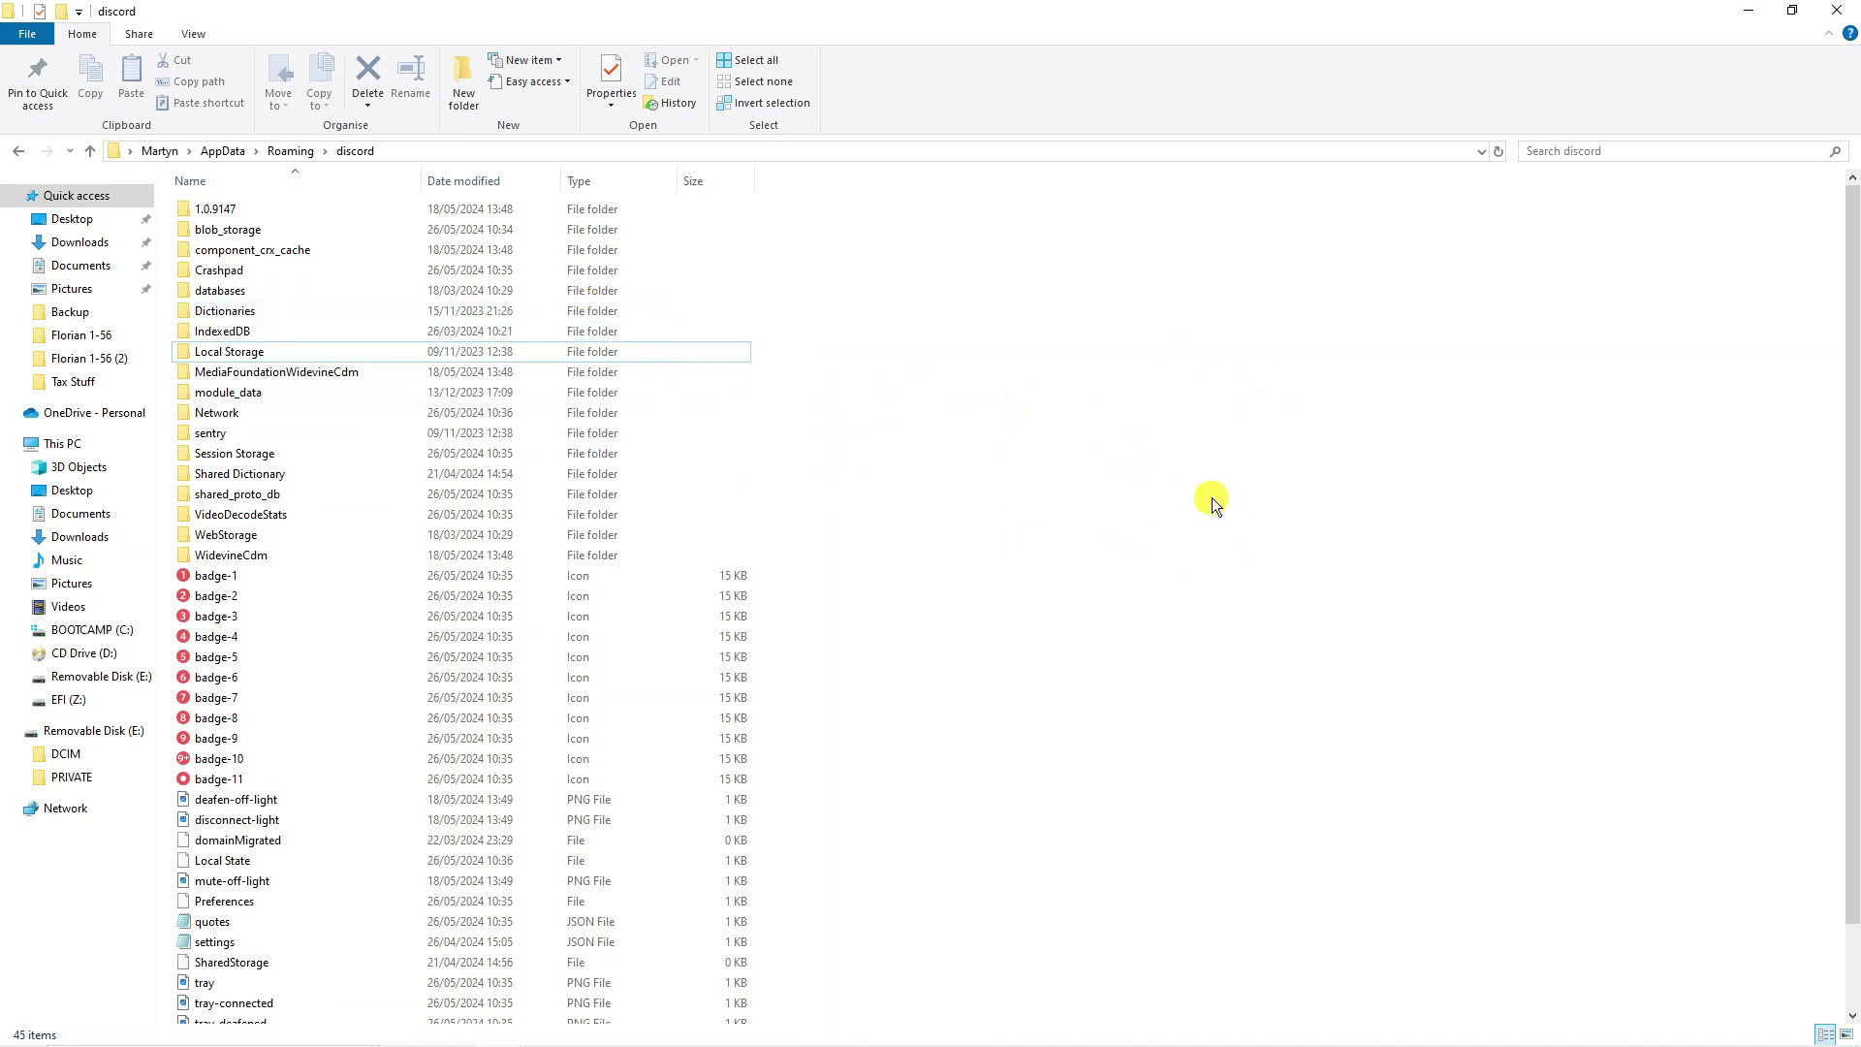
click(1844, 14)
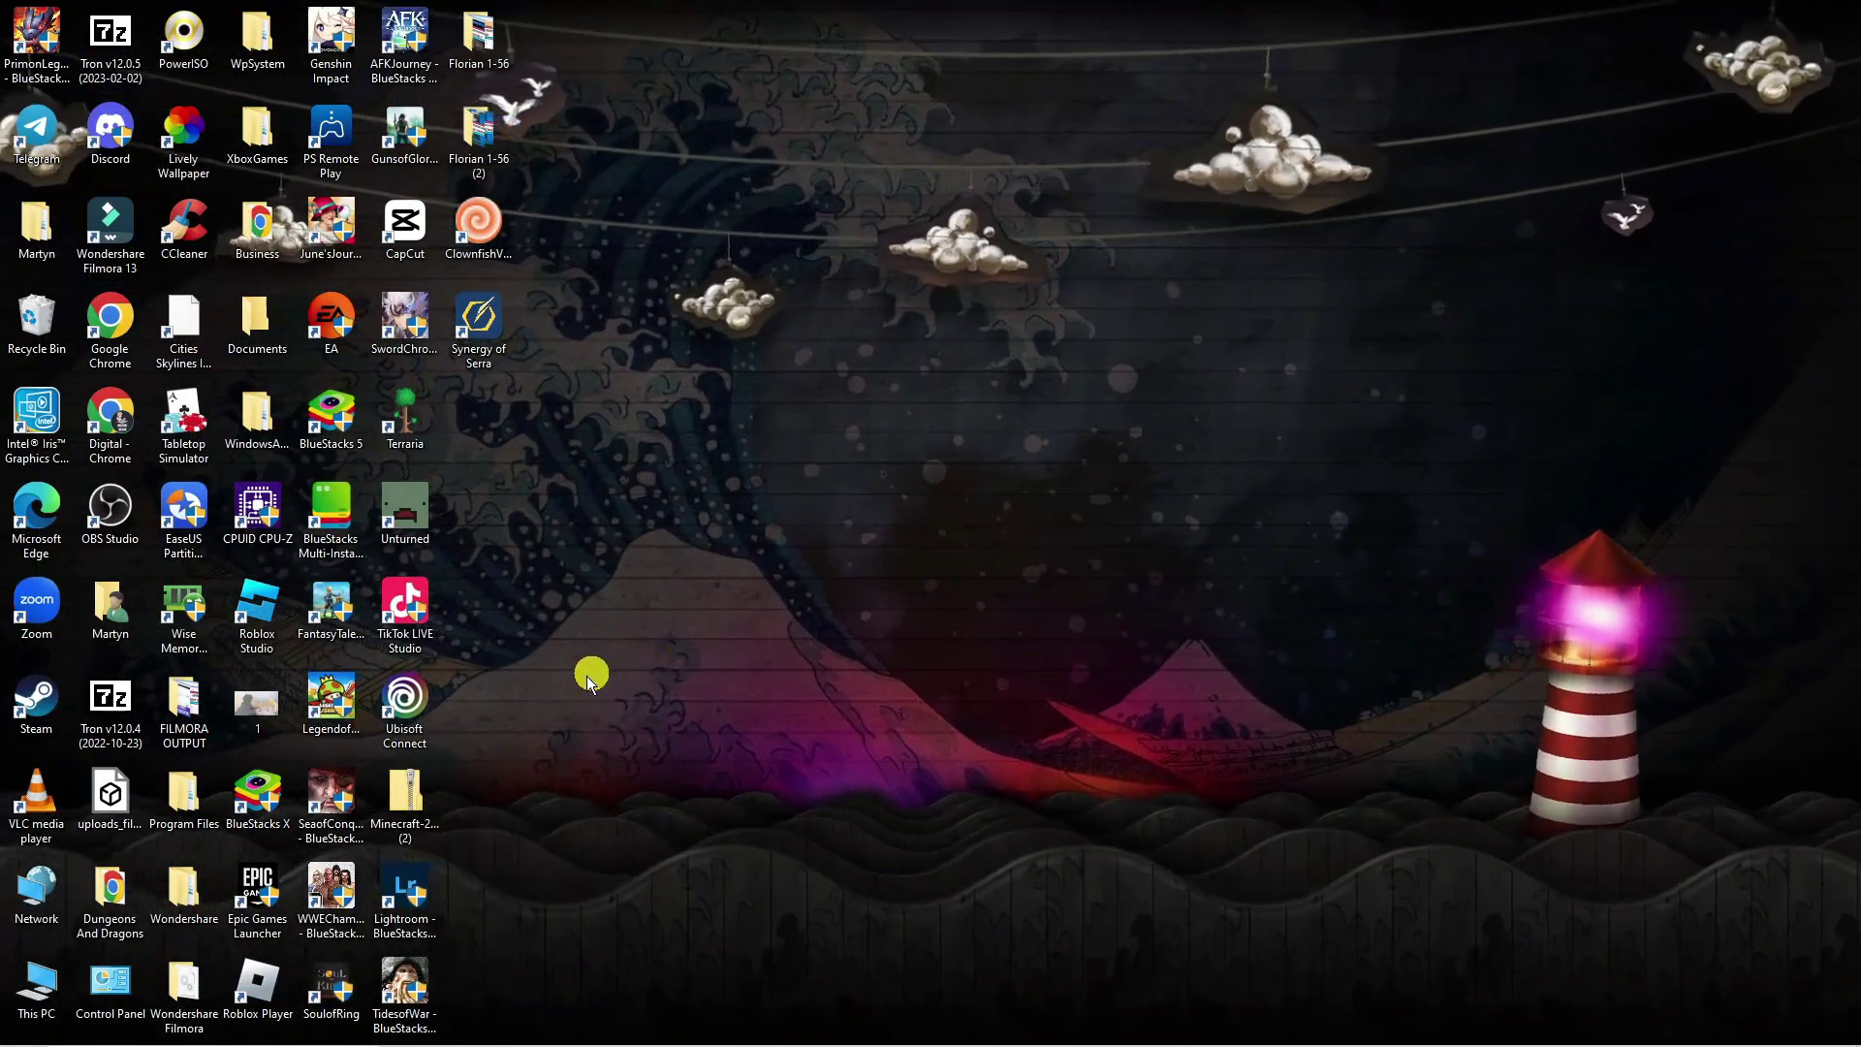
- Open Add or remove programs by searching 'remove programs'
mouse_move(208, 1025)
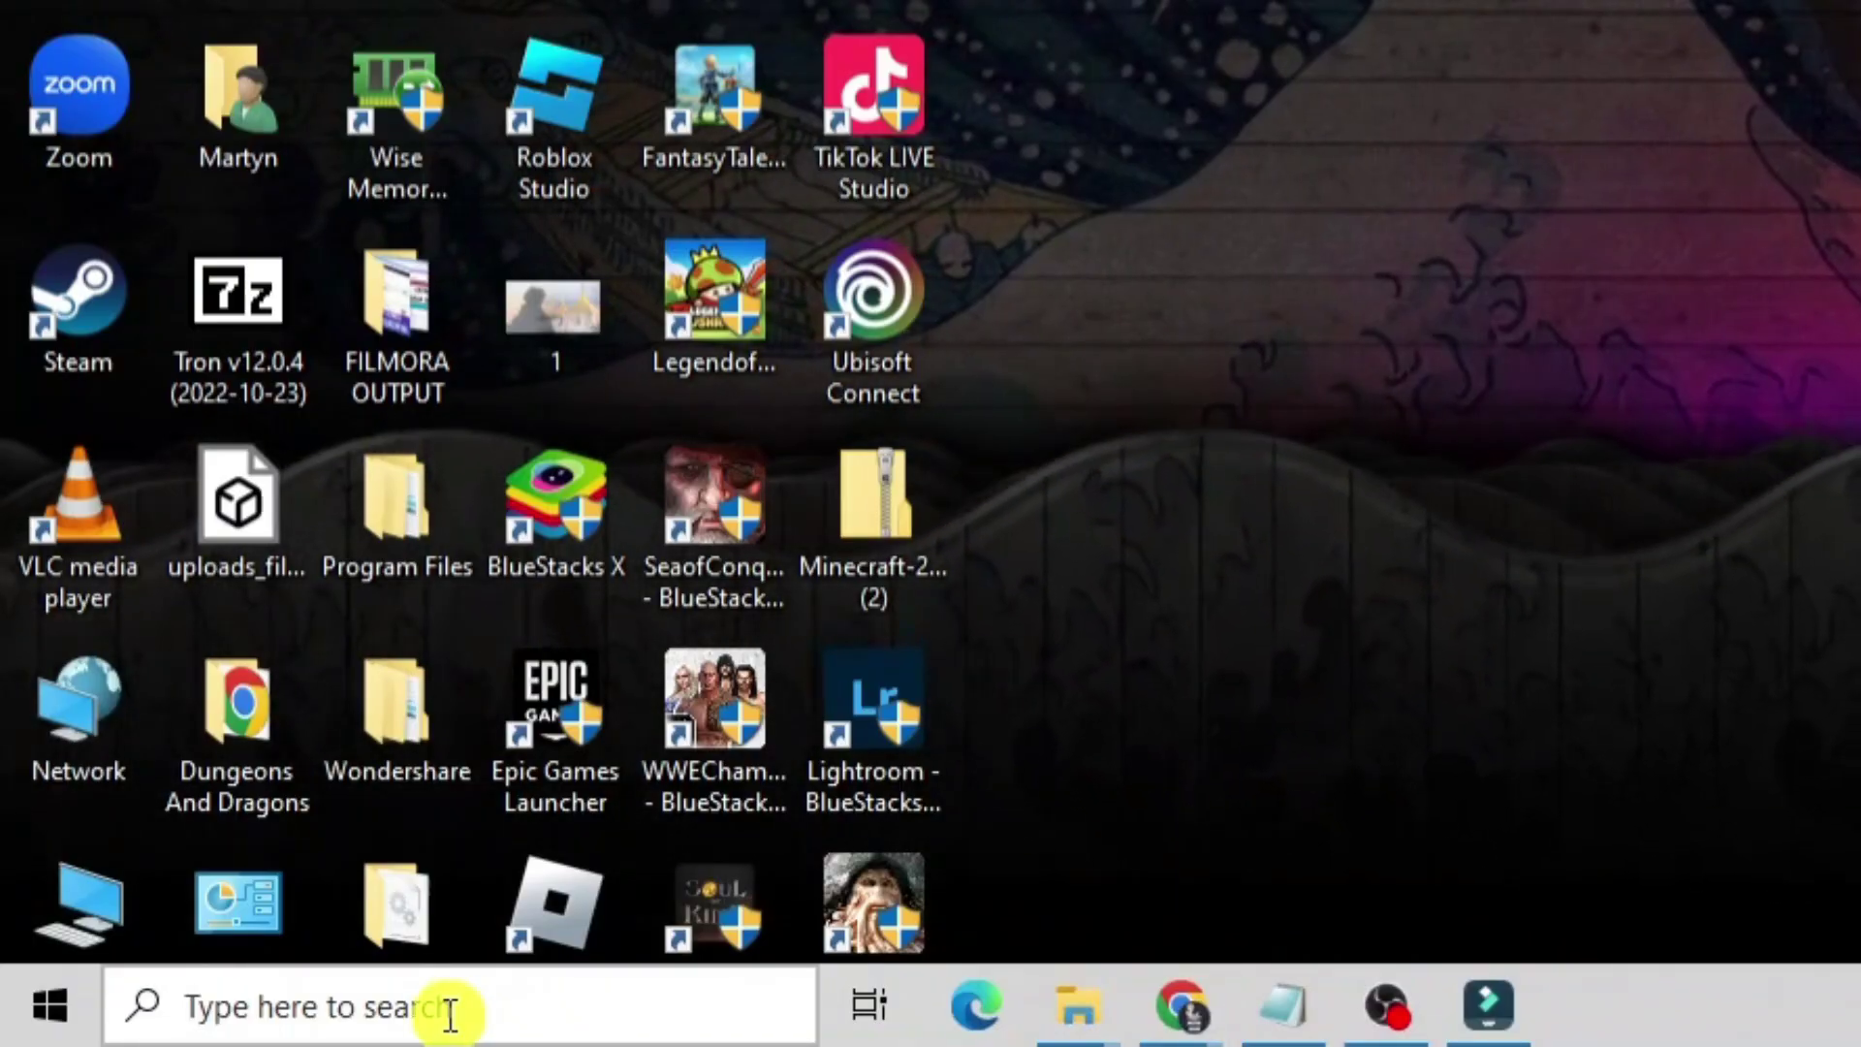
click(452, 1016)
text(remove progra)
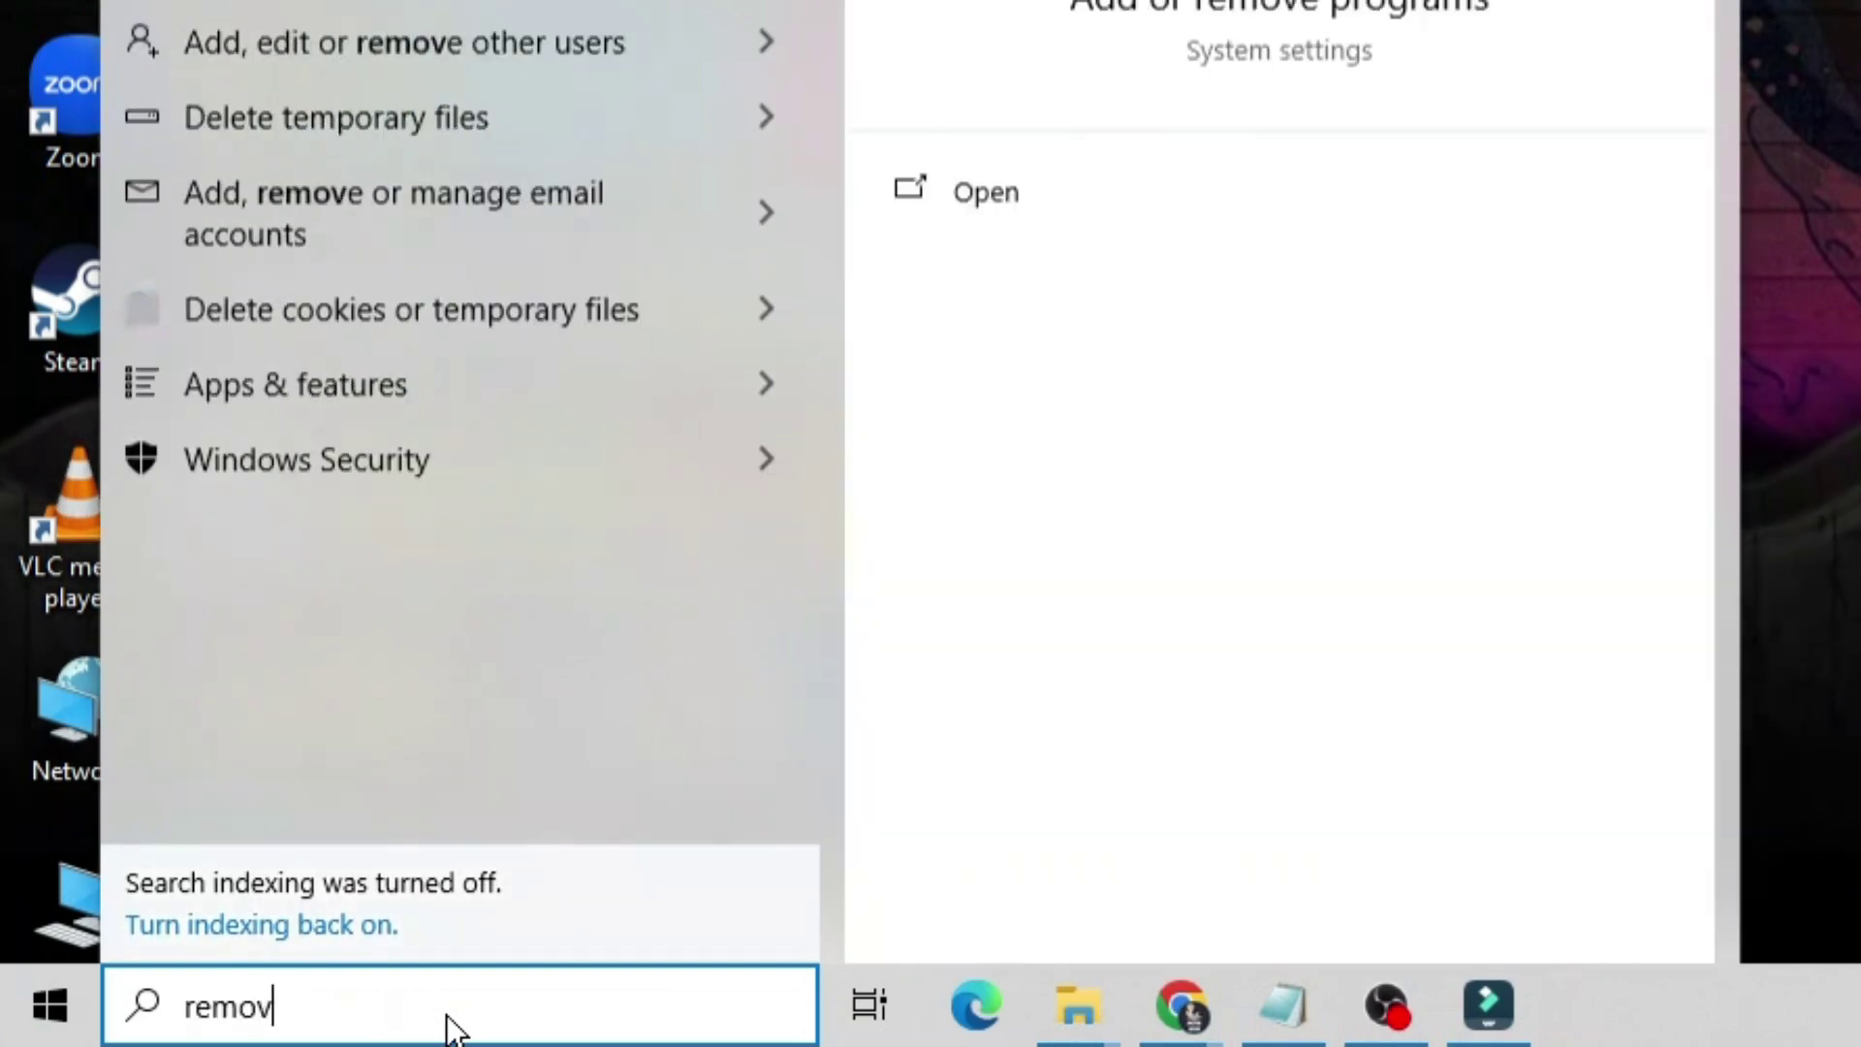
text(ms)
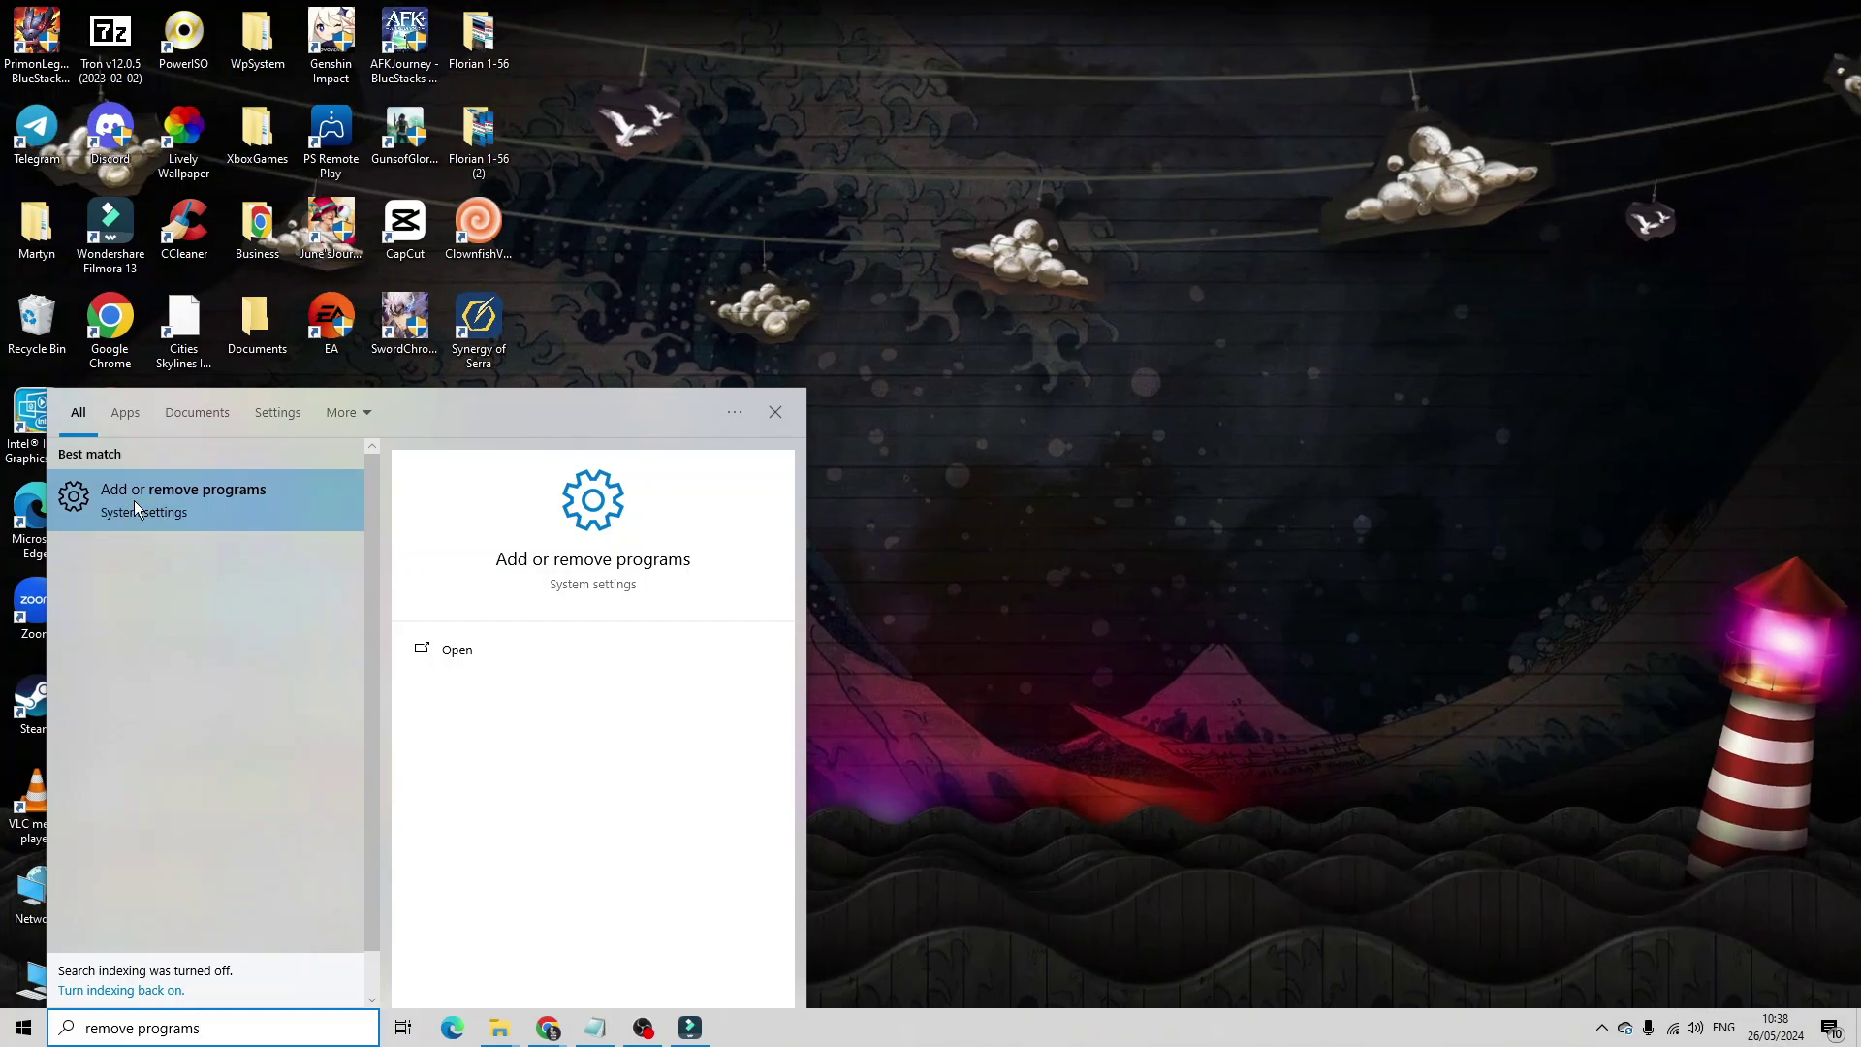
click(221, 491)
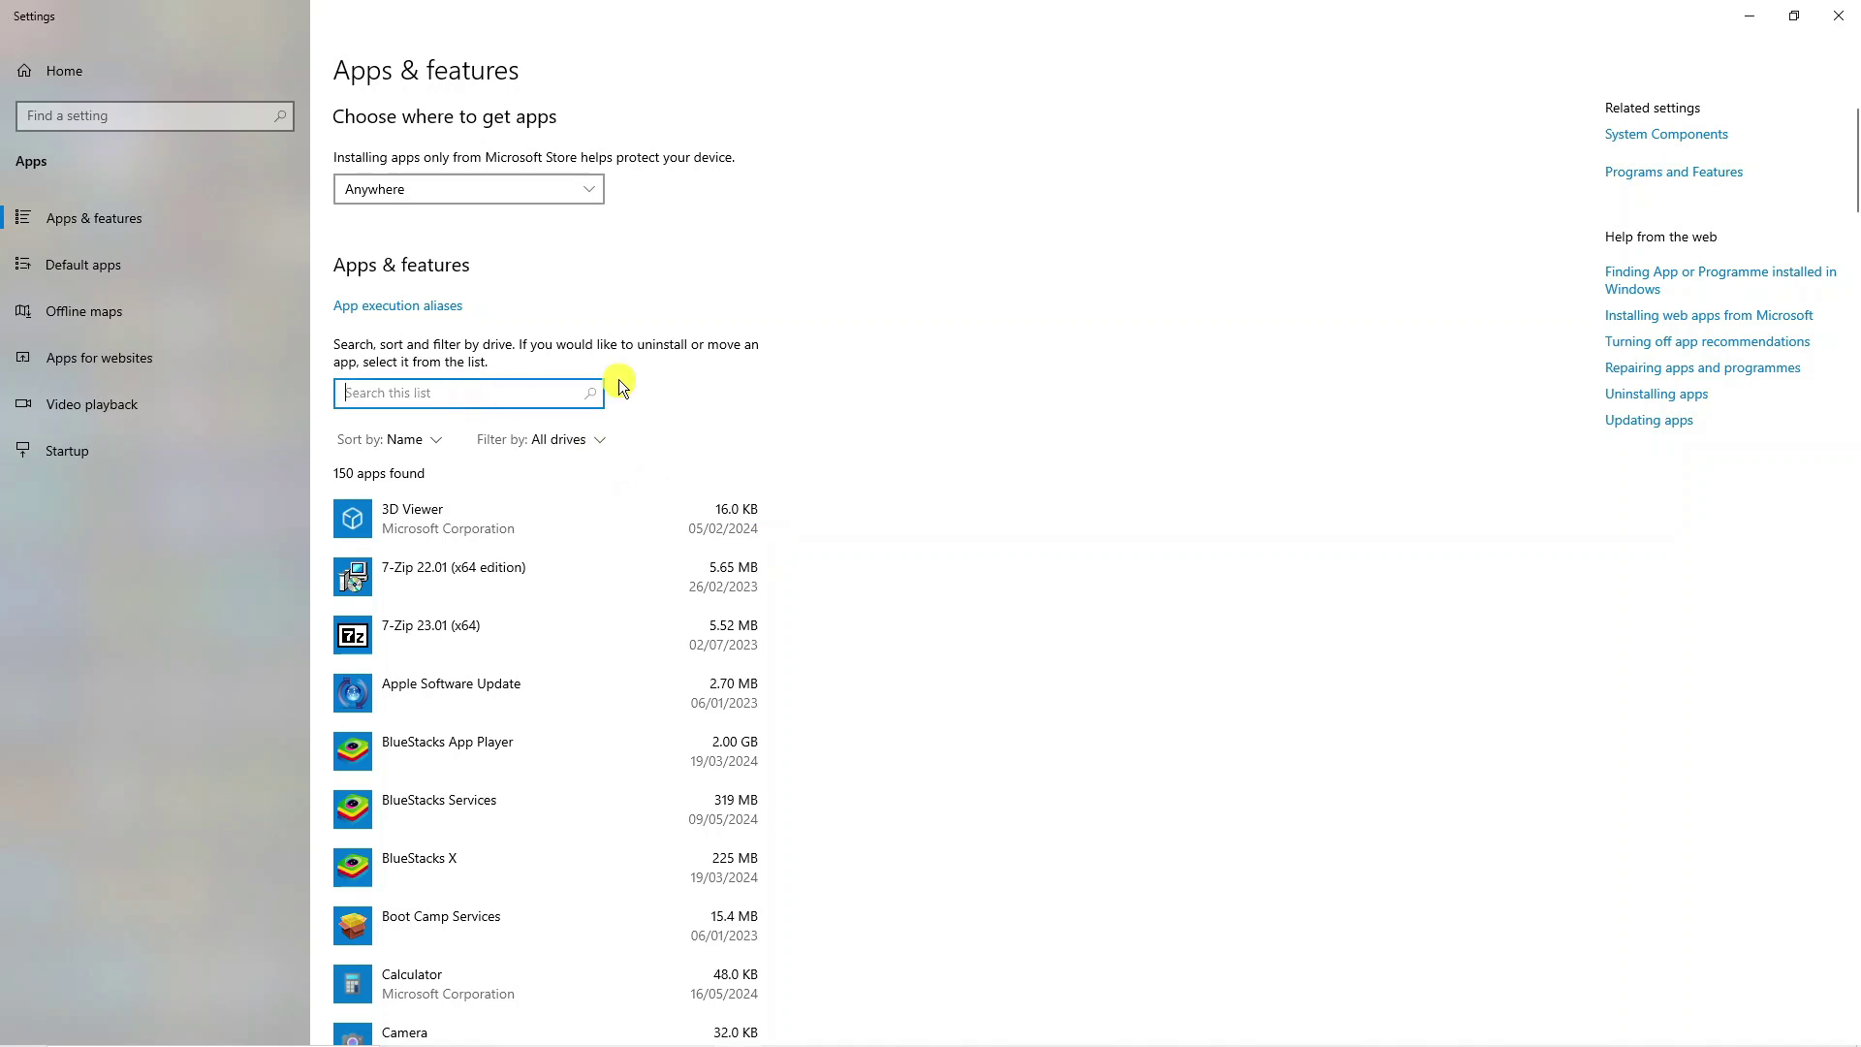
- Filter the app list for discord, uninstall Discord, and return to the desktop
text(discord)
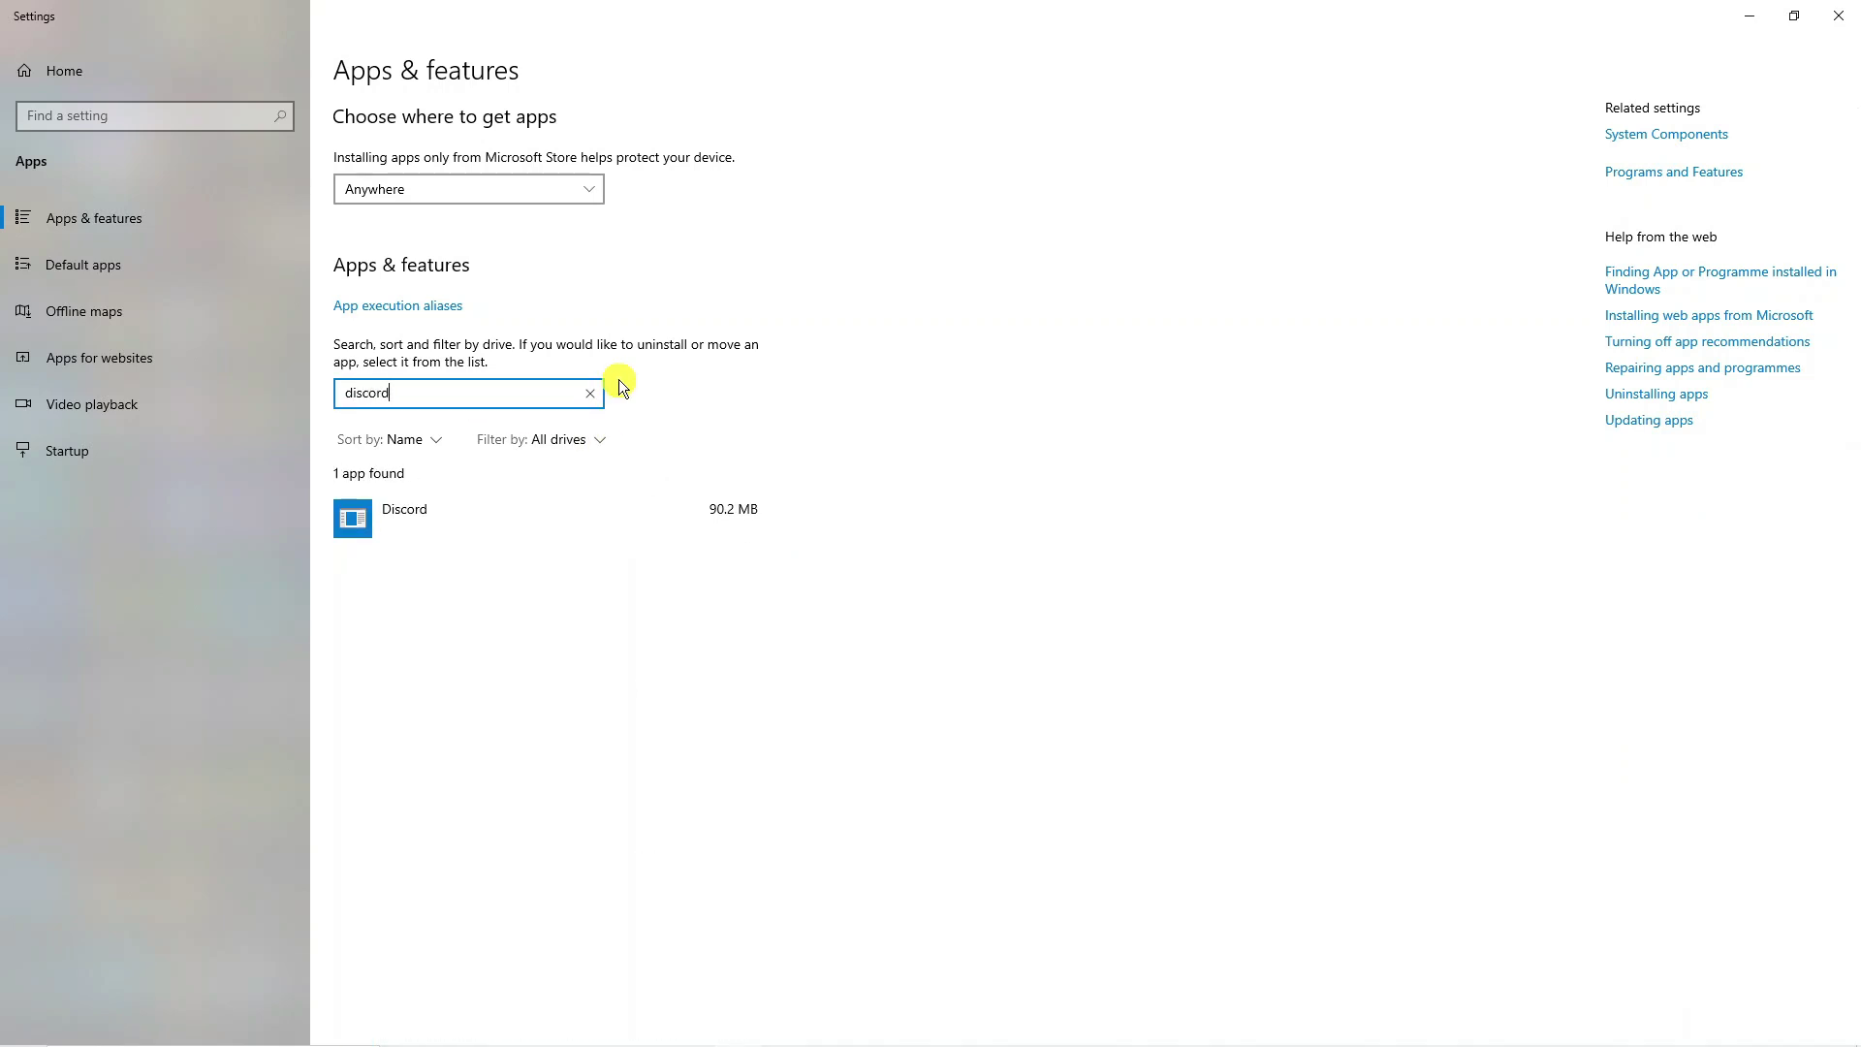
click(519, 494)
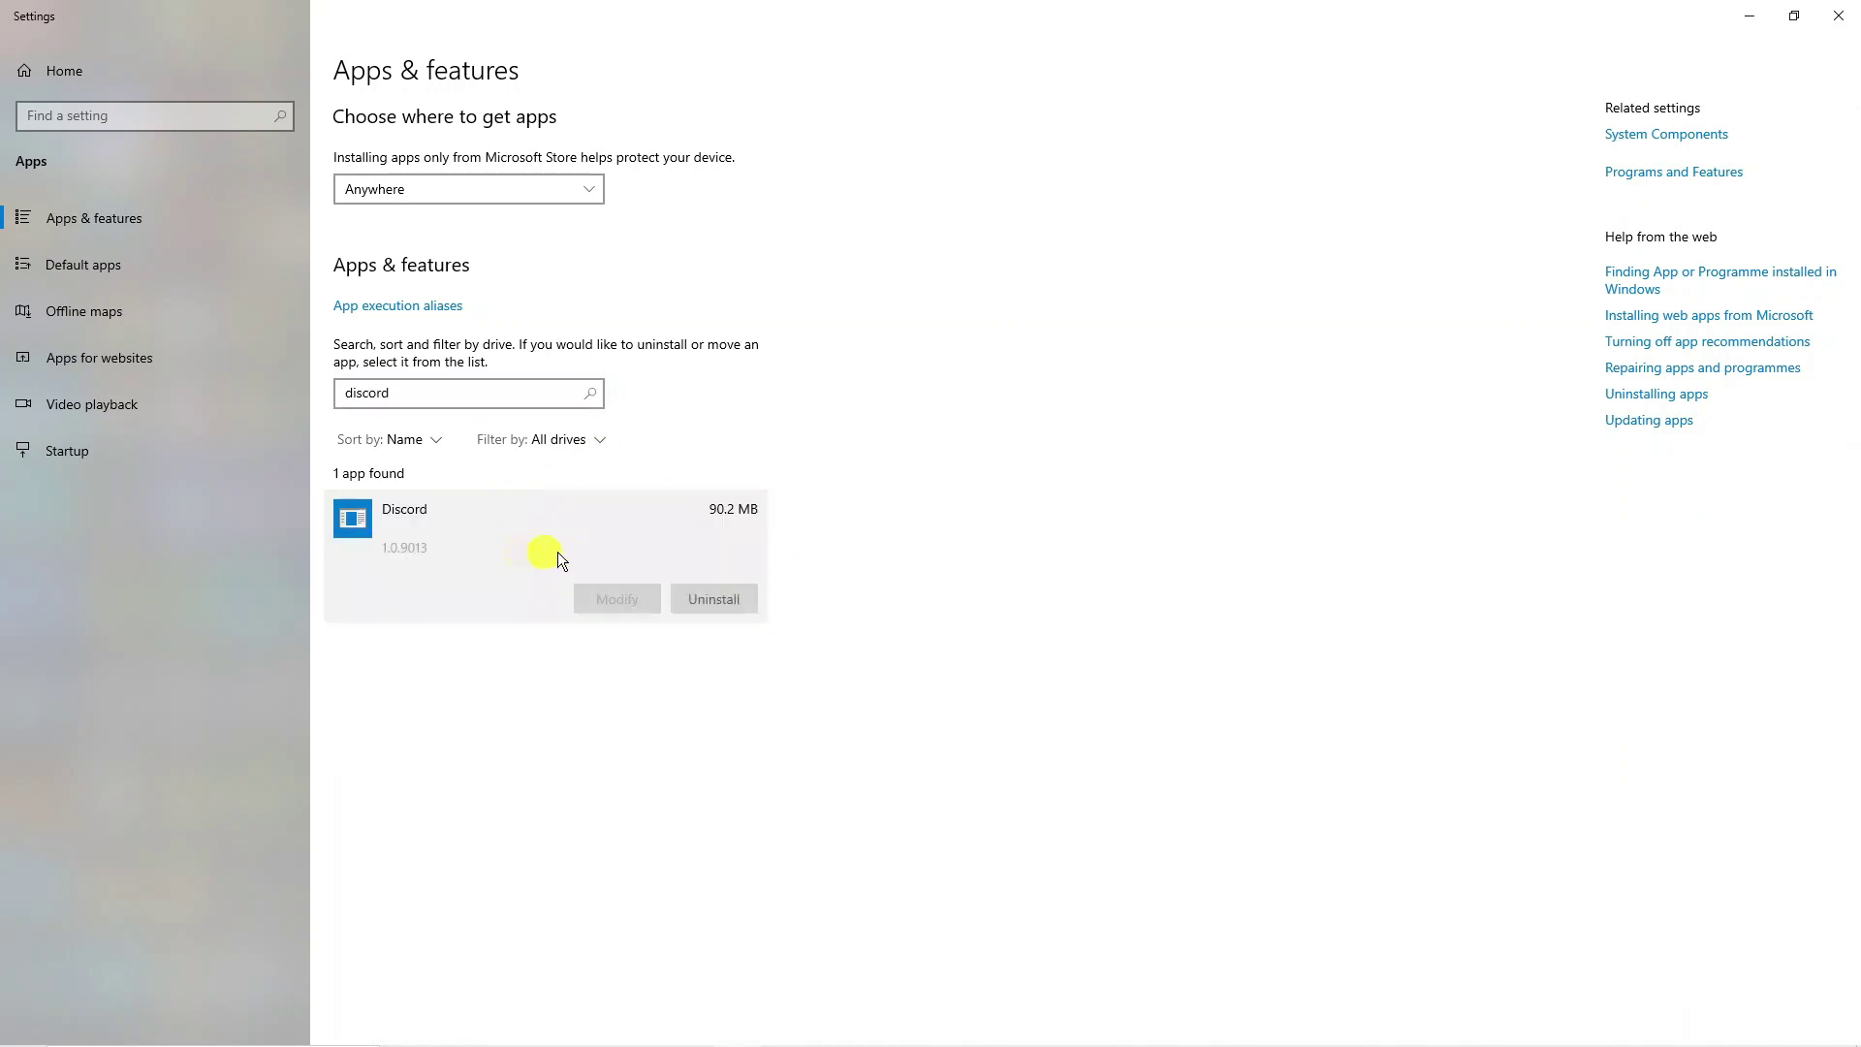
click(696, 588)
click(818, 549)
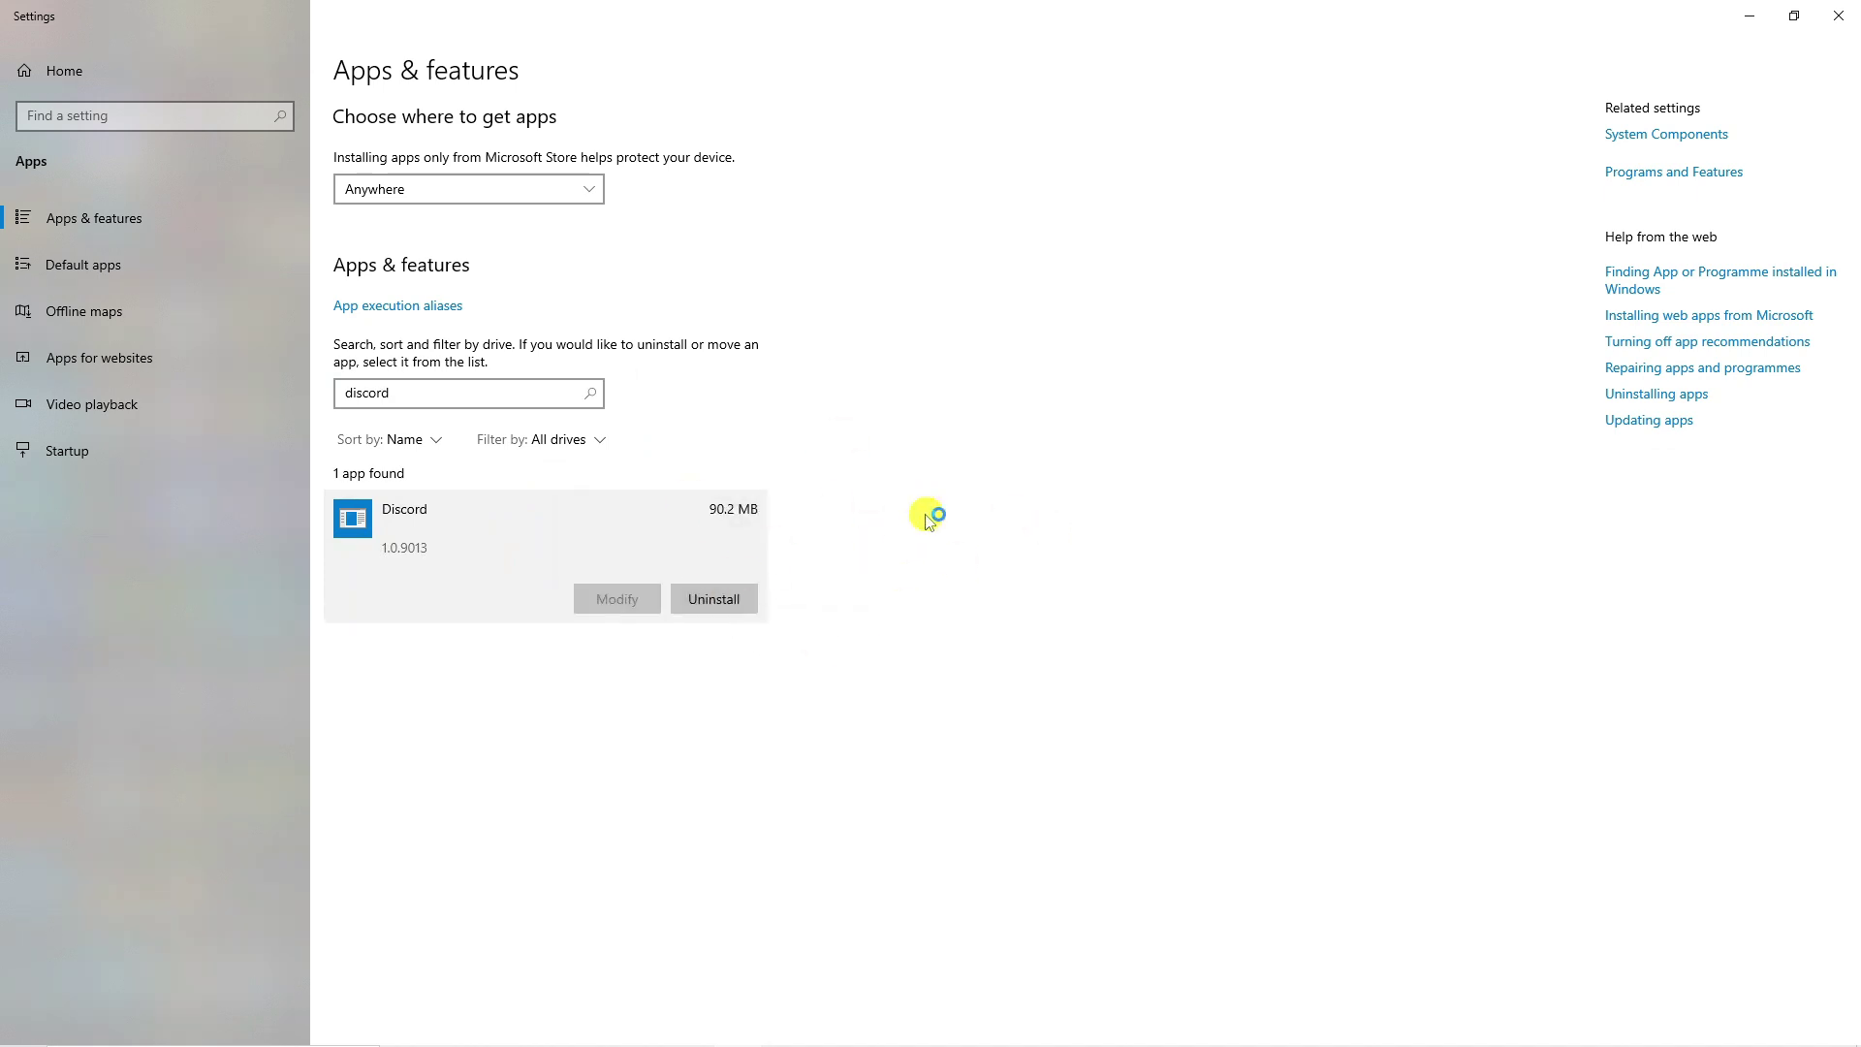
key(super+d)
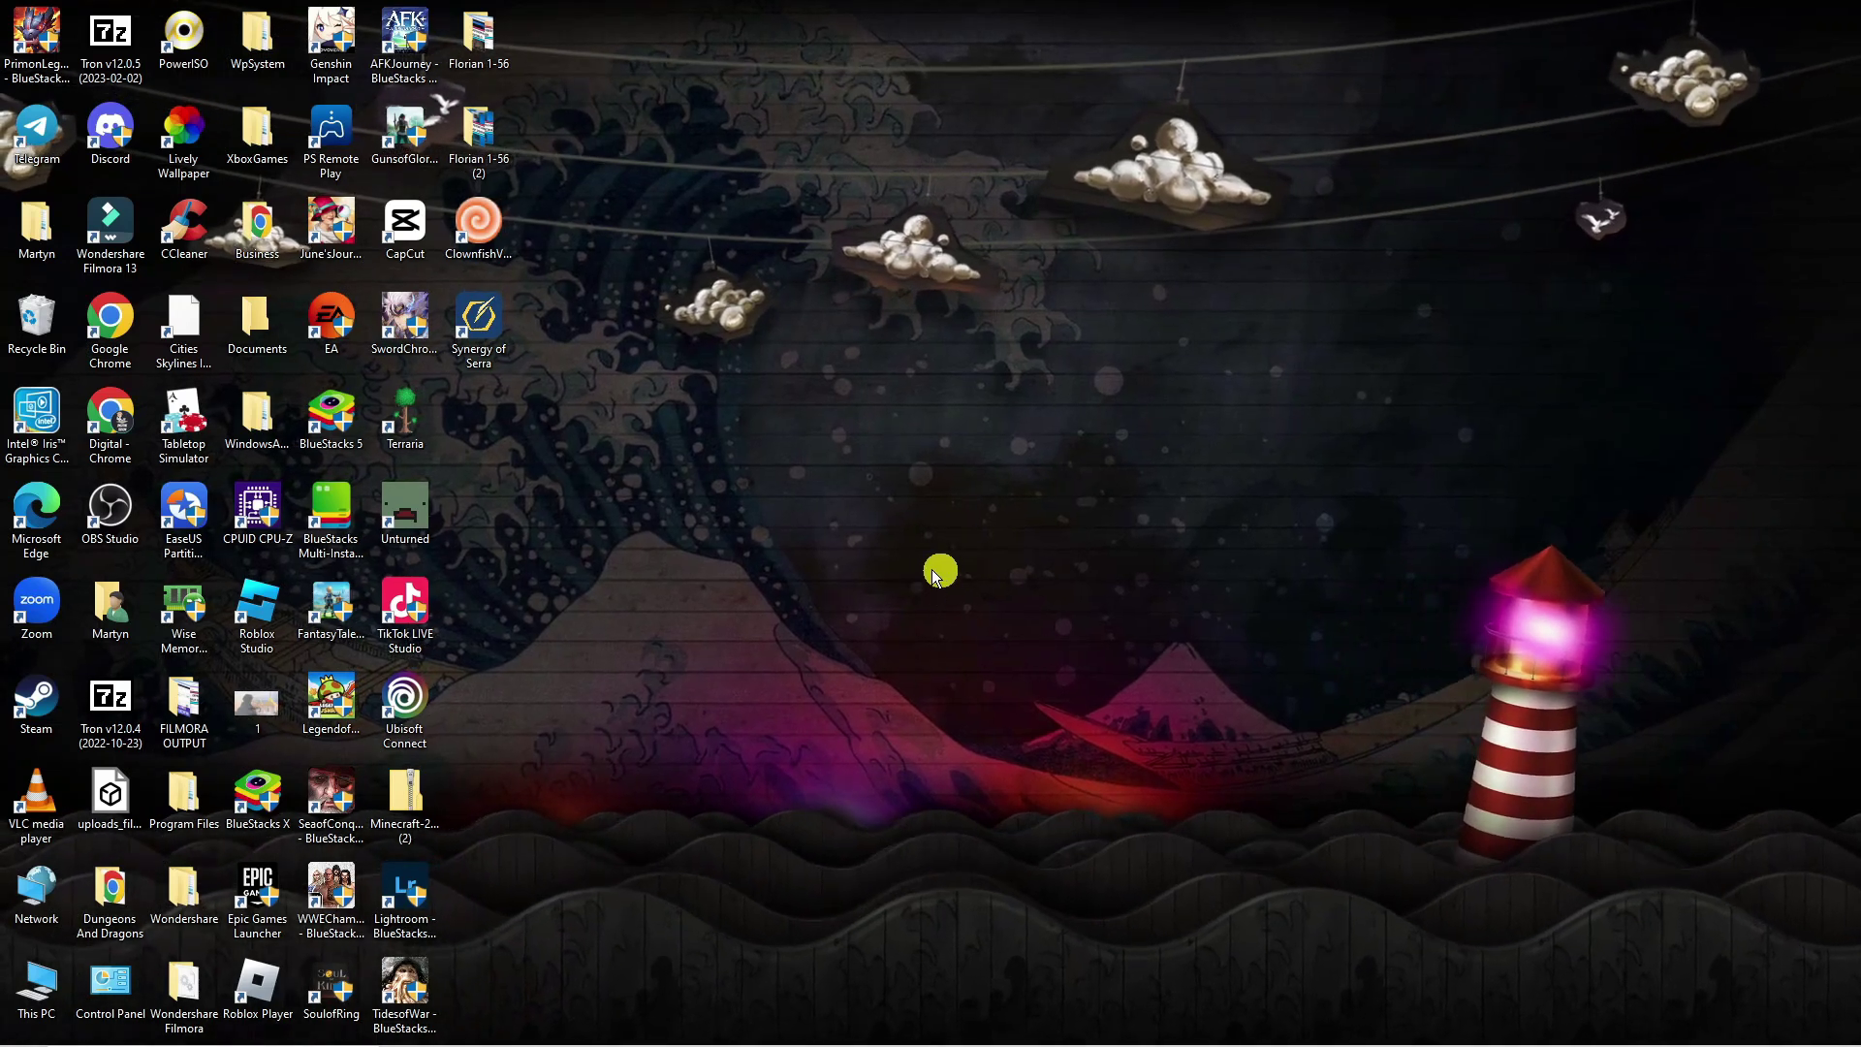
- Search Google for 'download discord' and open the discord.com download result
mouse_move(1096, 1040)
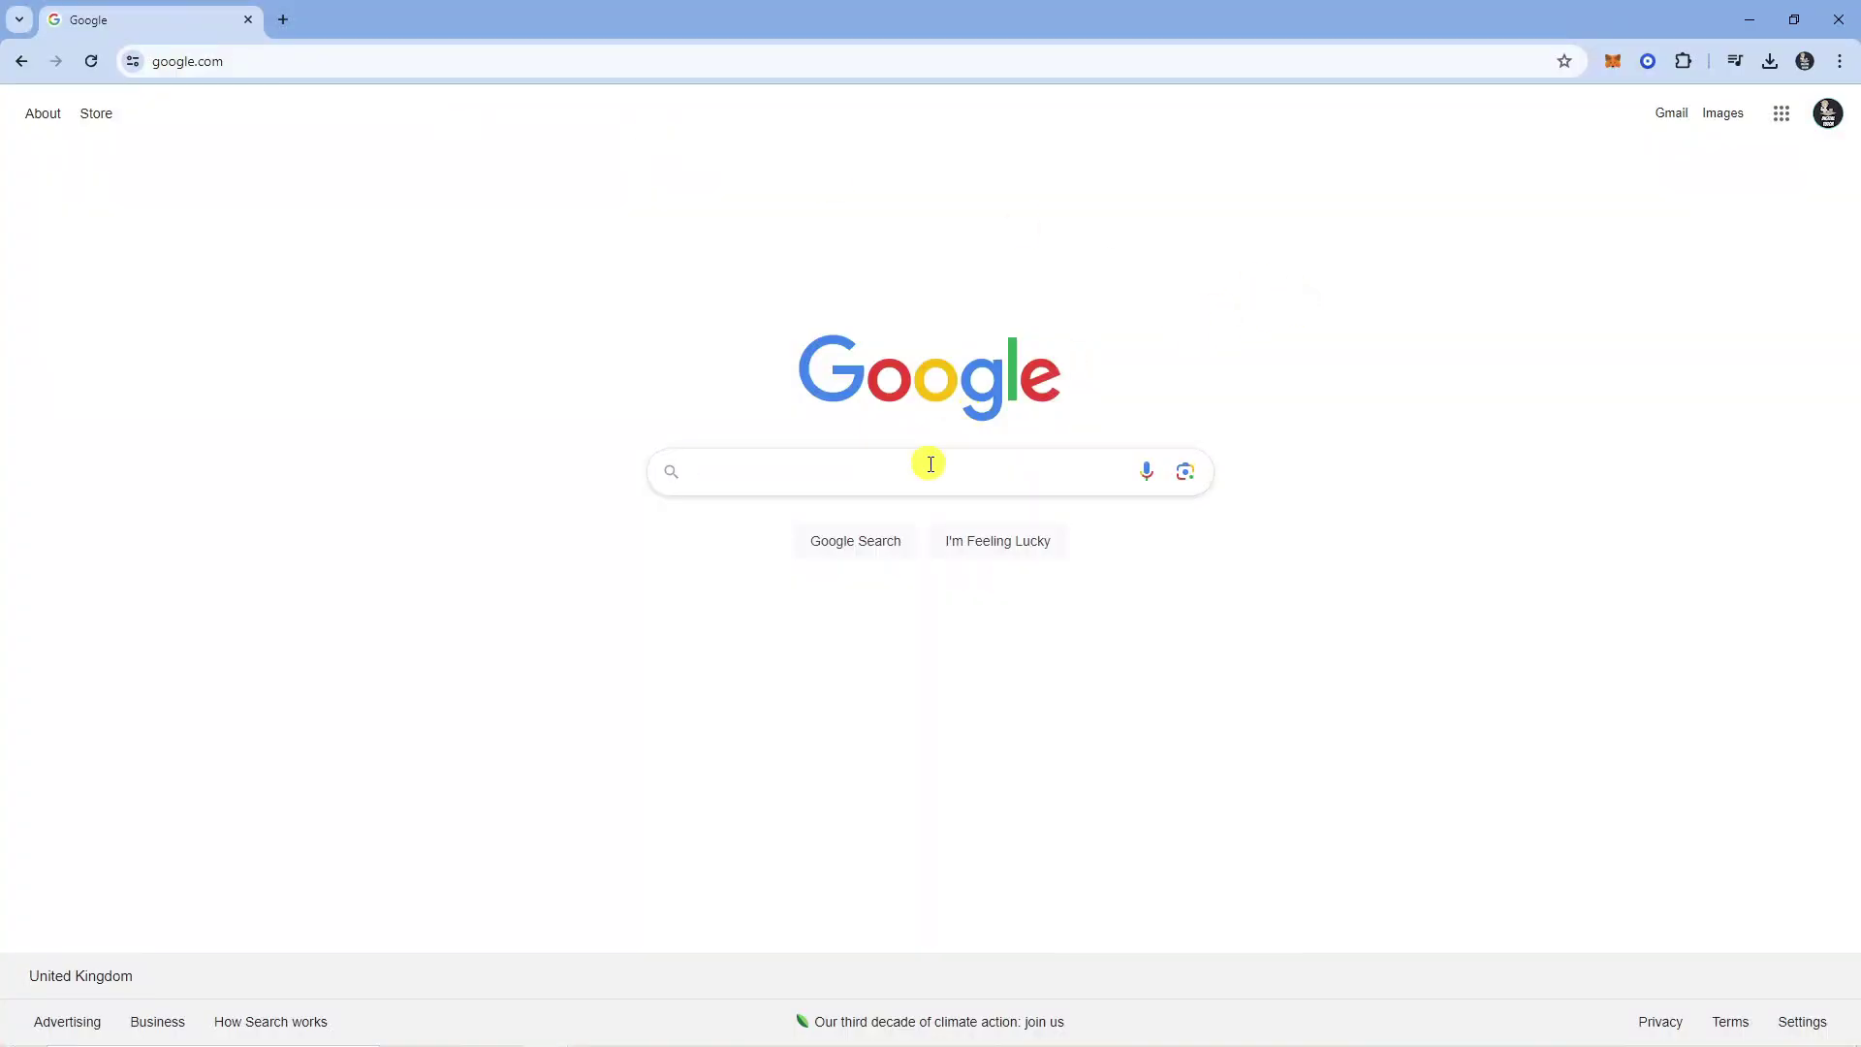
click(934, 464)
text(down)
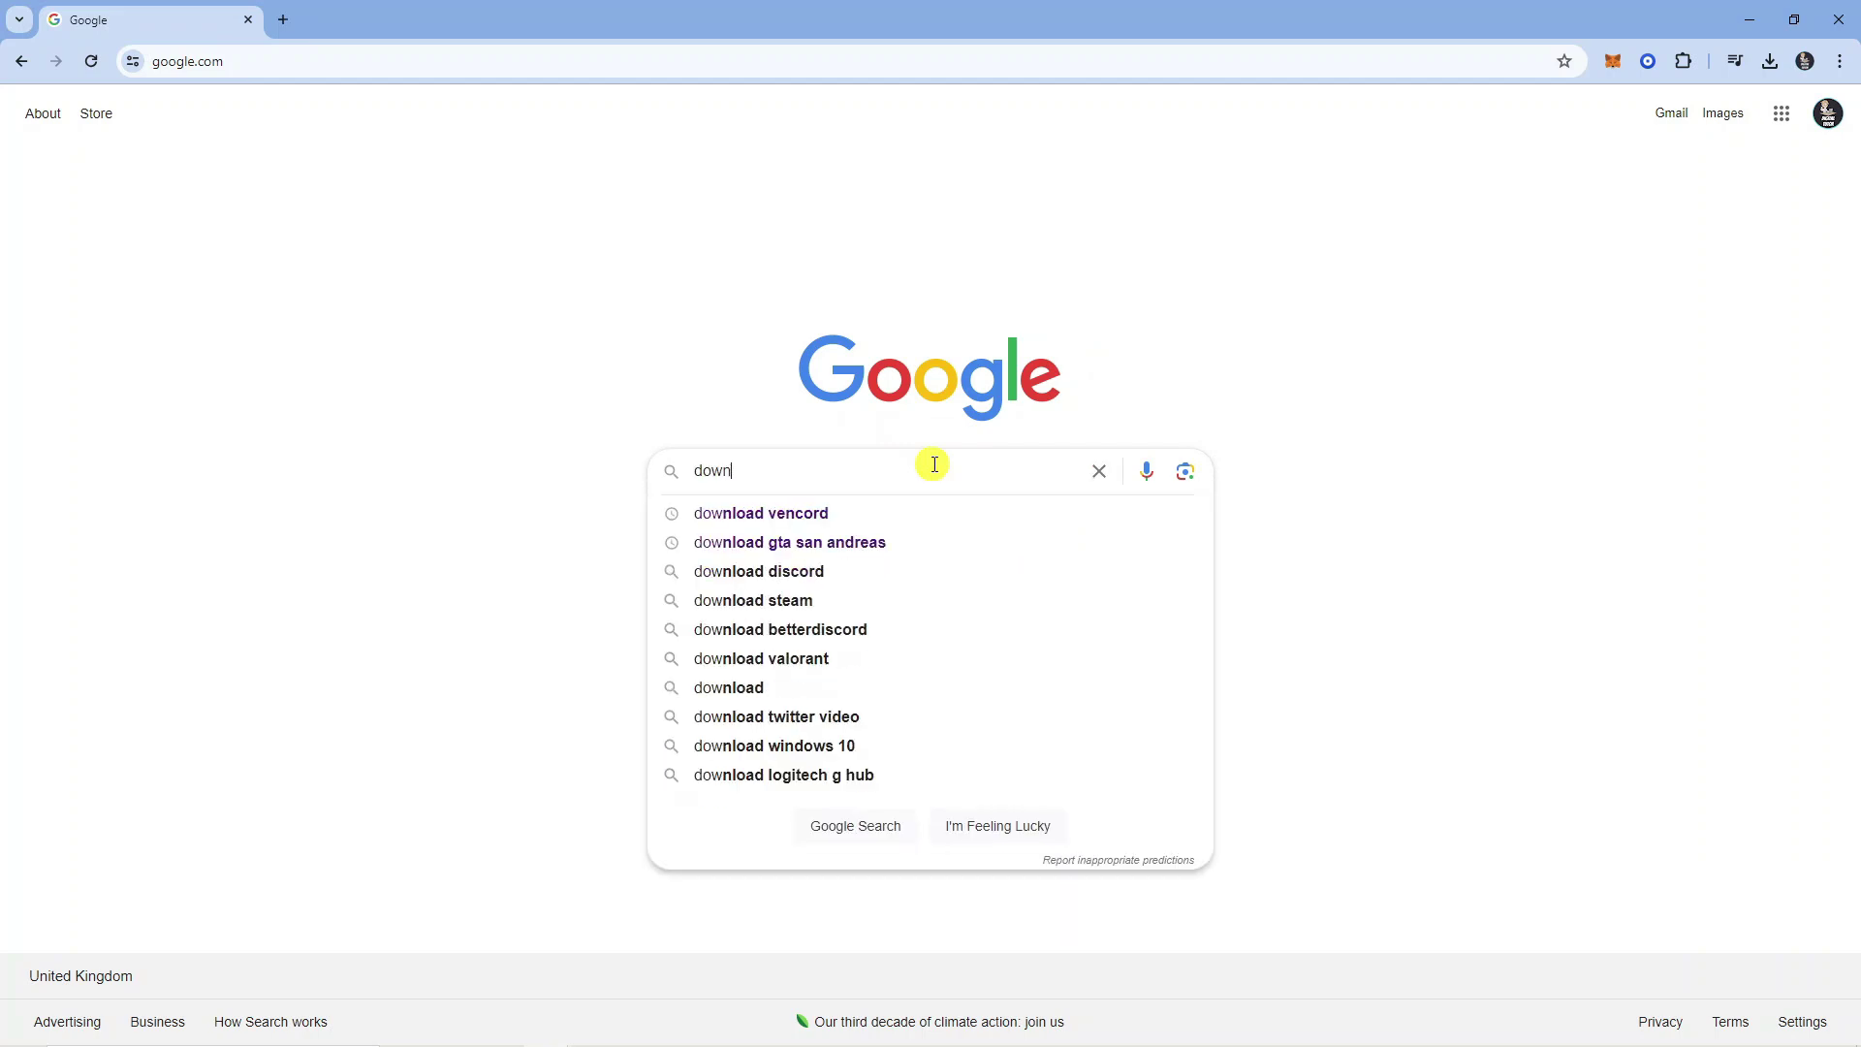
text(load discord)
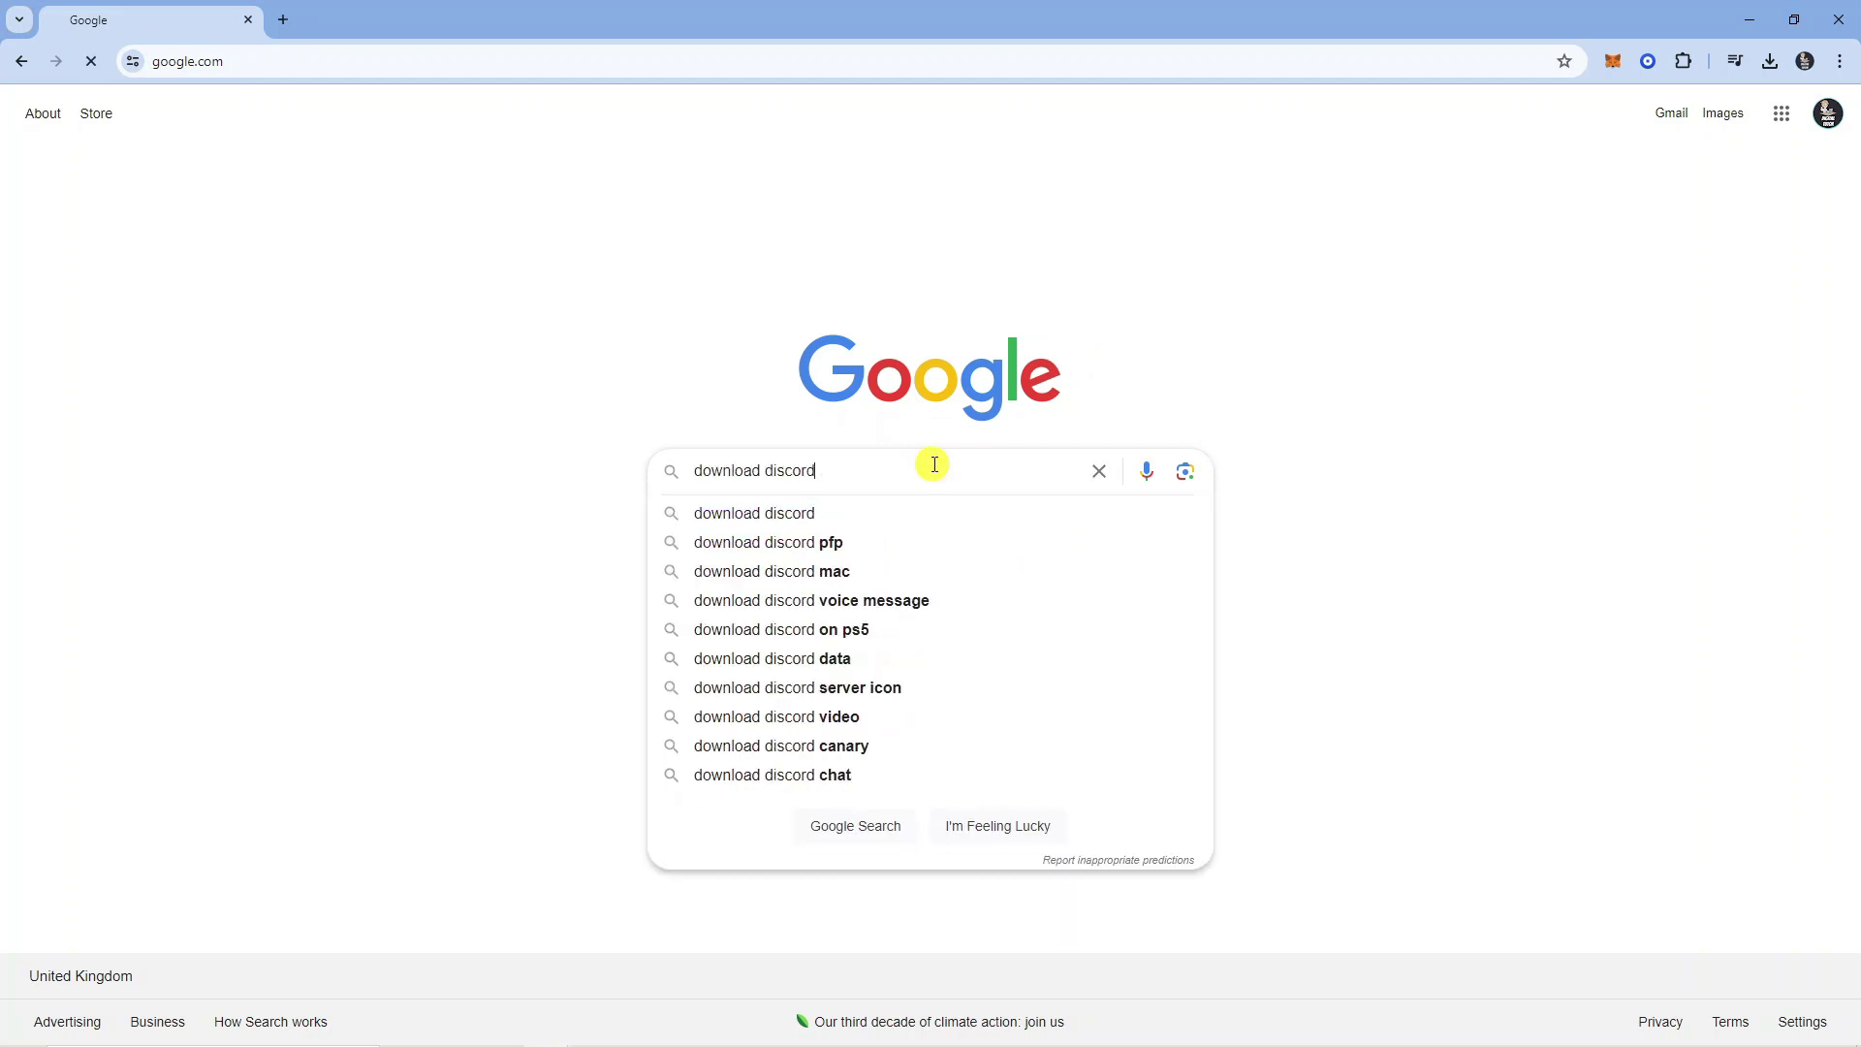
key(Return)
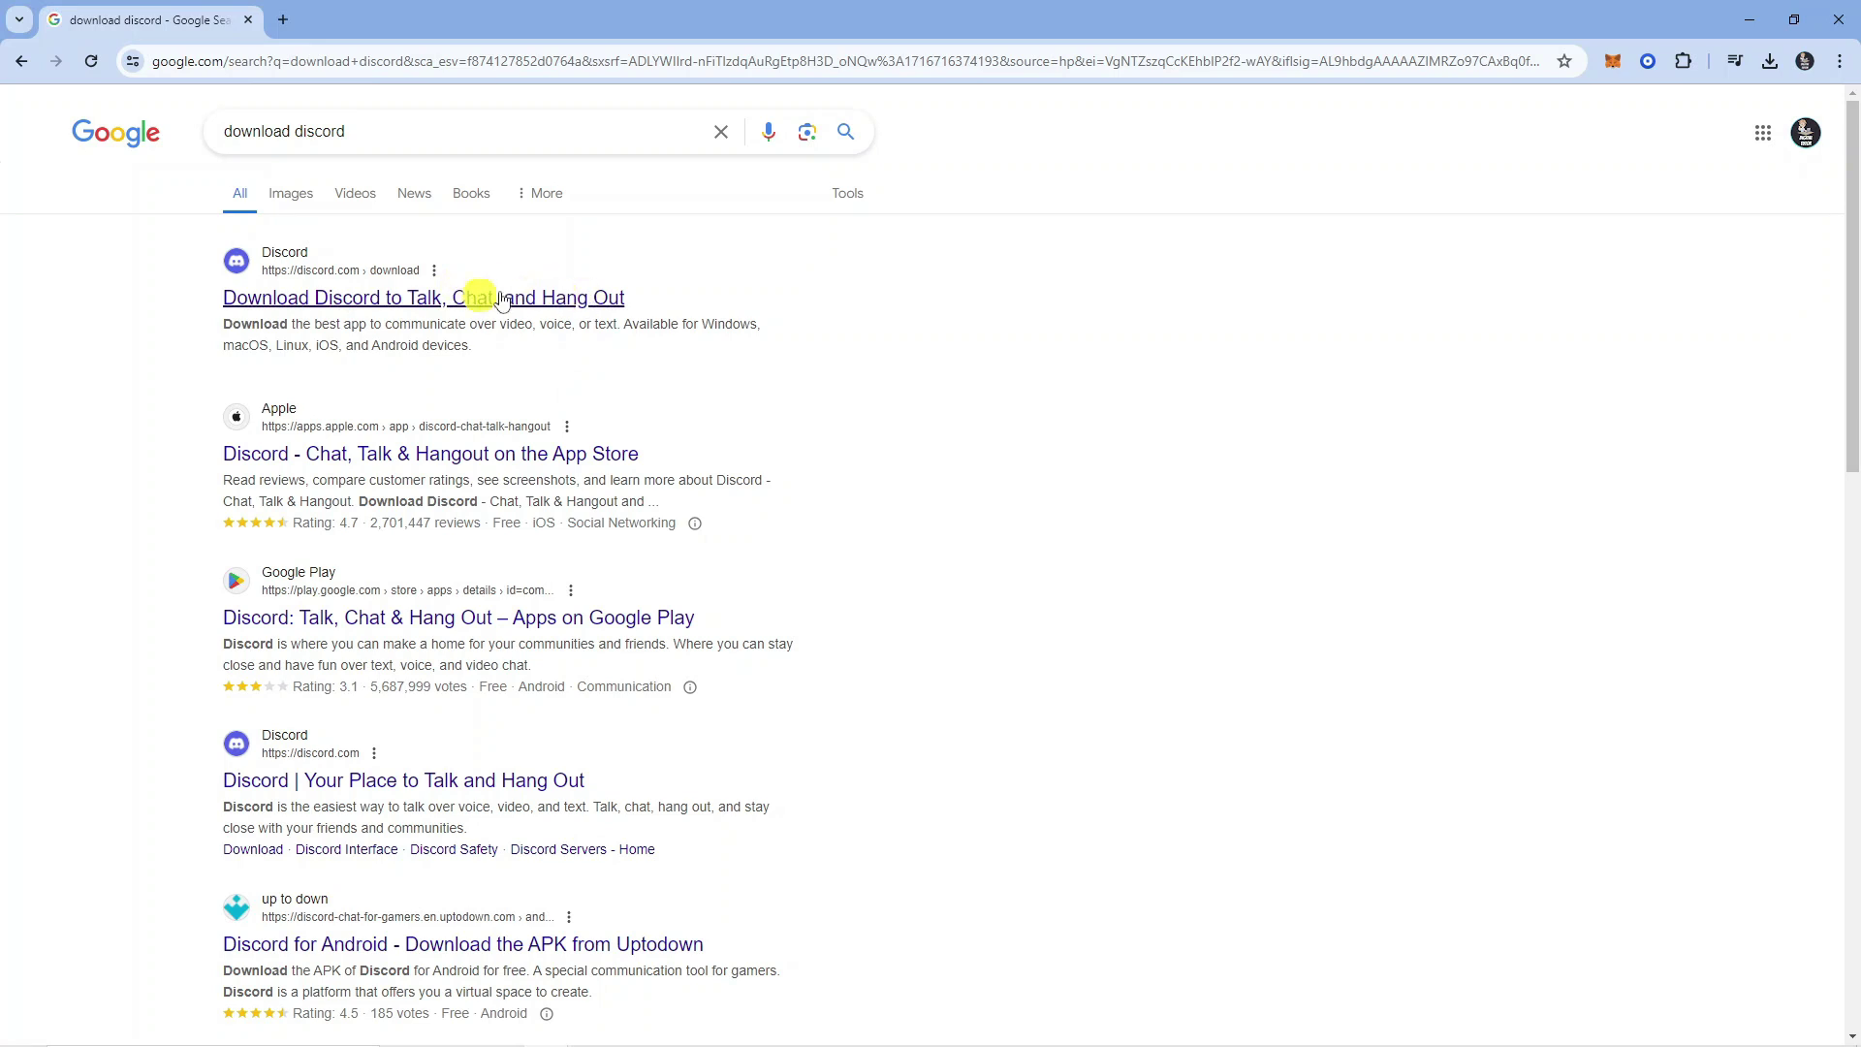
click(429, 302)
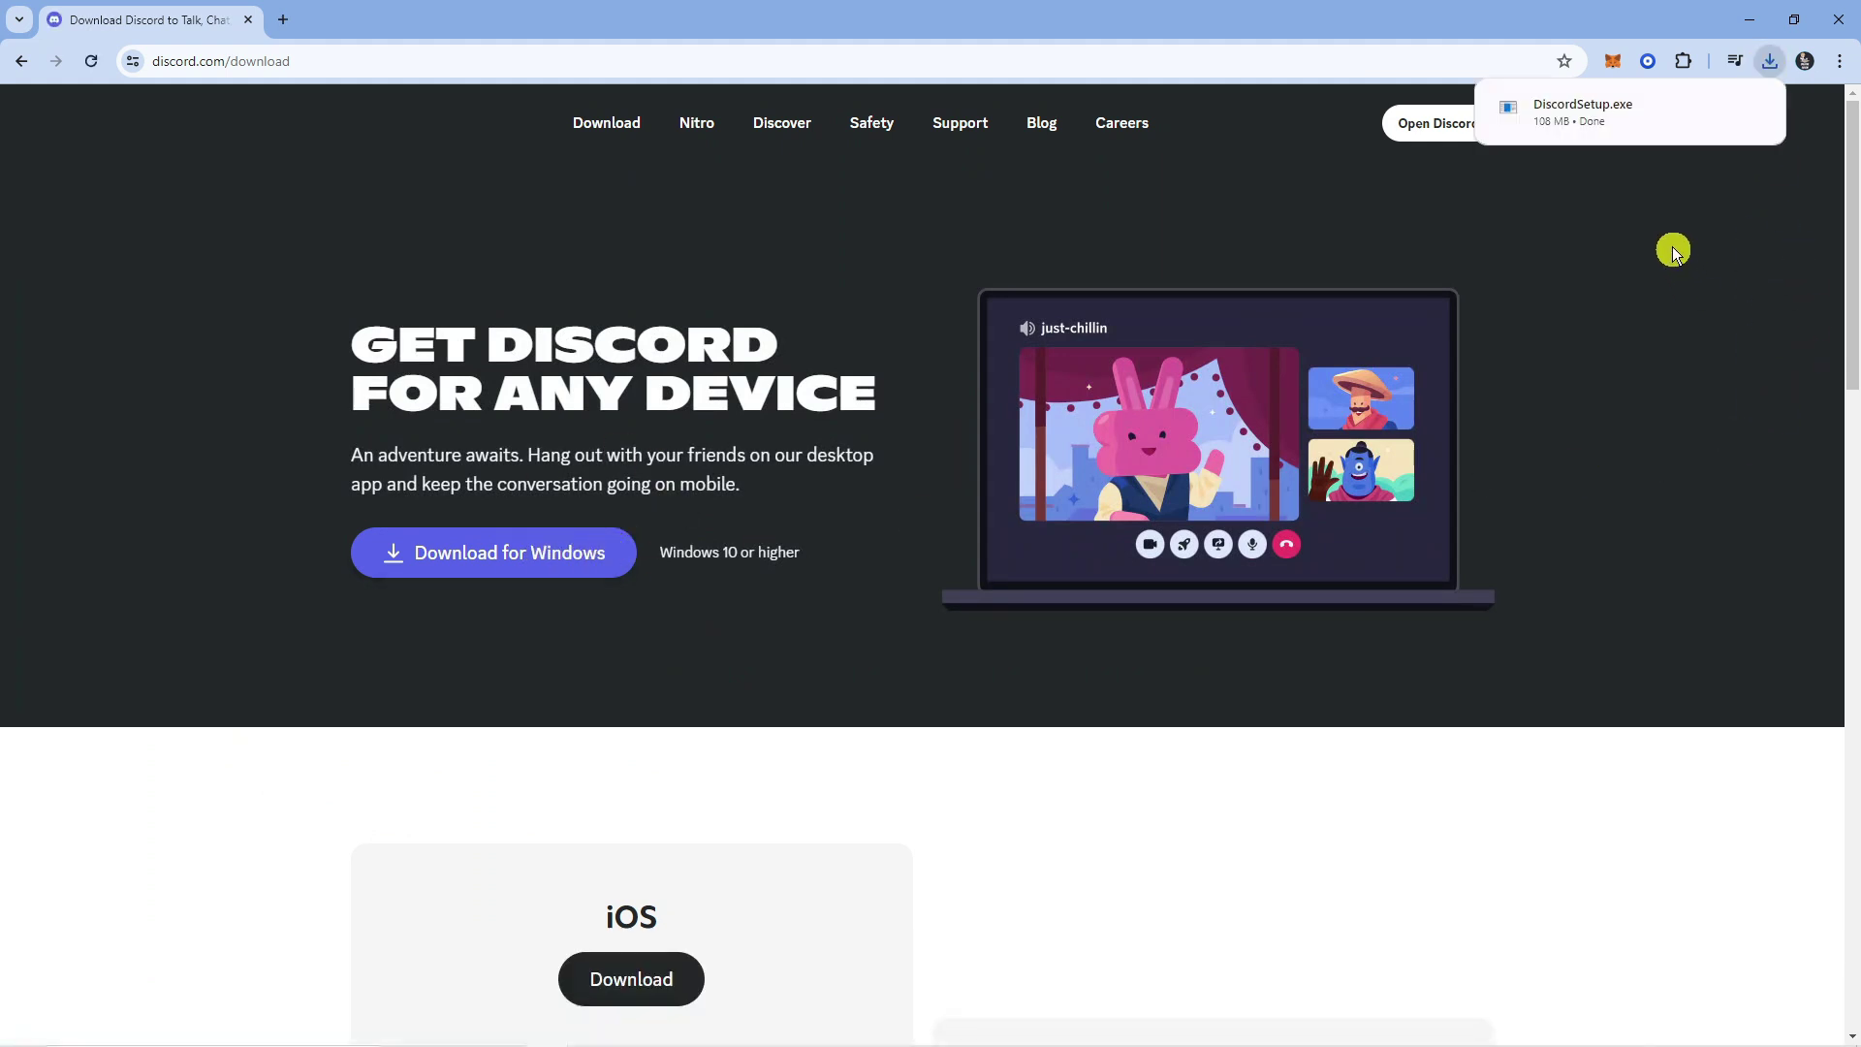
- Run DiscordSetup.exe to reinstall Discord, then minimise the newly opened Discord window
click(1615, 113)
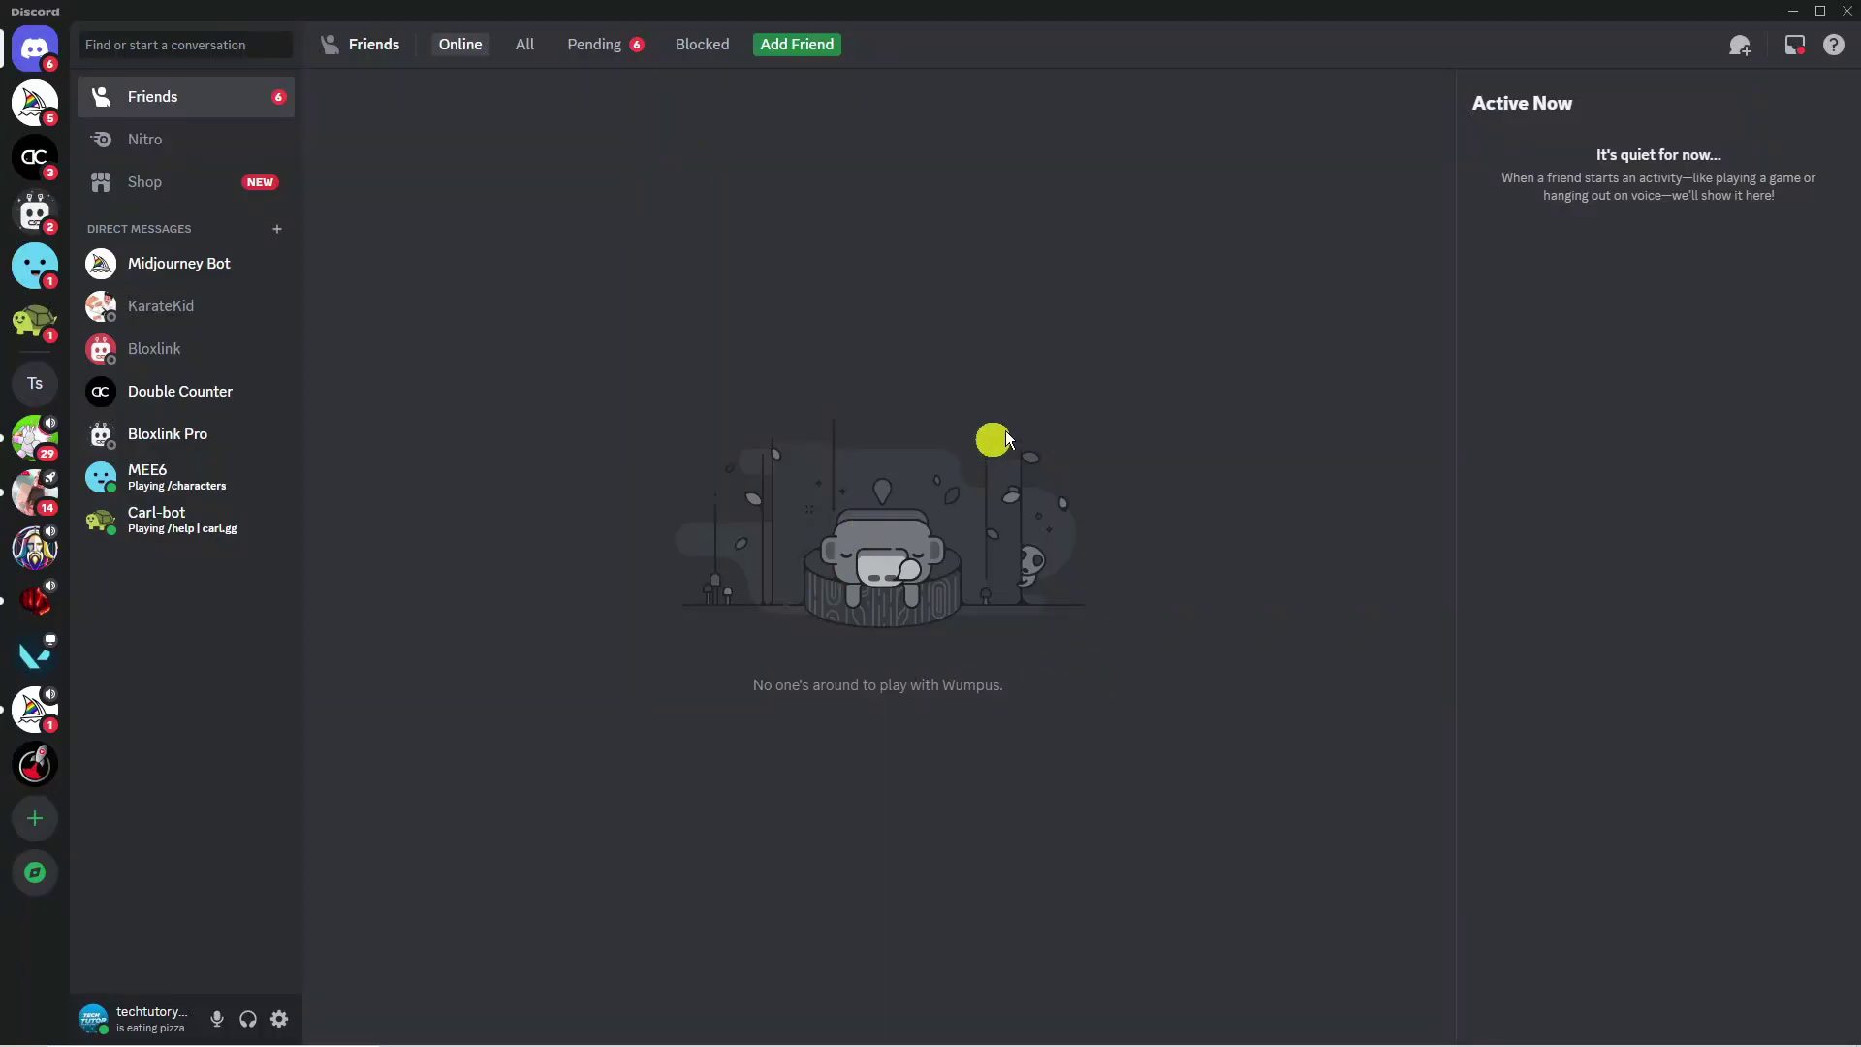
click(1792, 13)
- From google.com, search 'vencord download' and get VencordInstaller.exe from vencord.dev
click(318, 66)
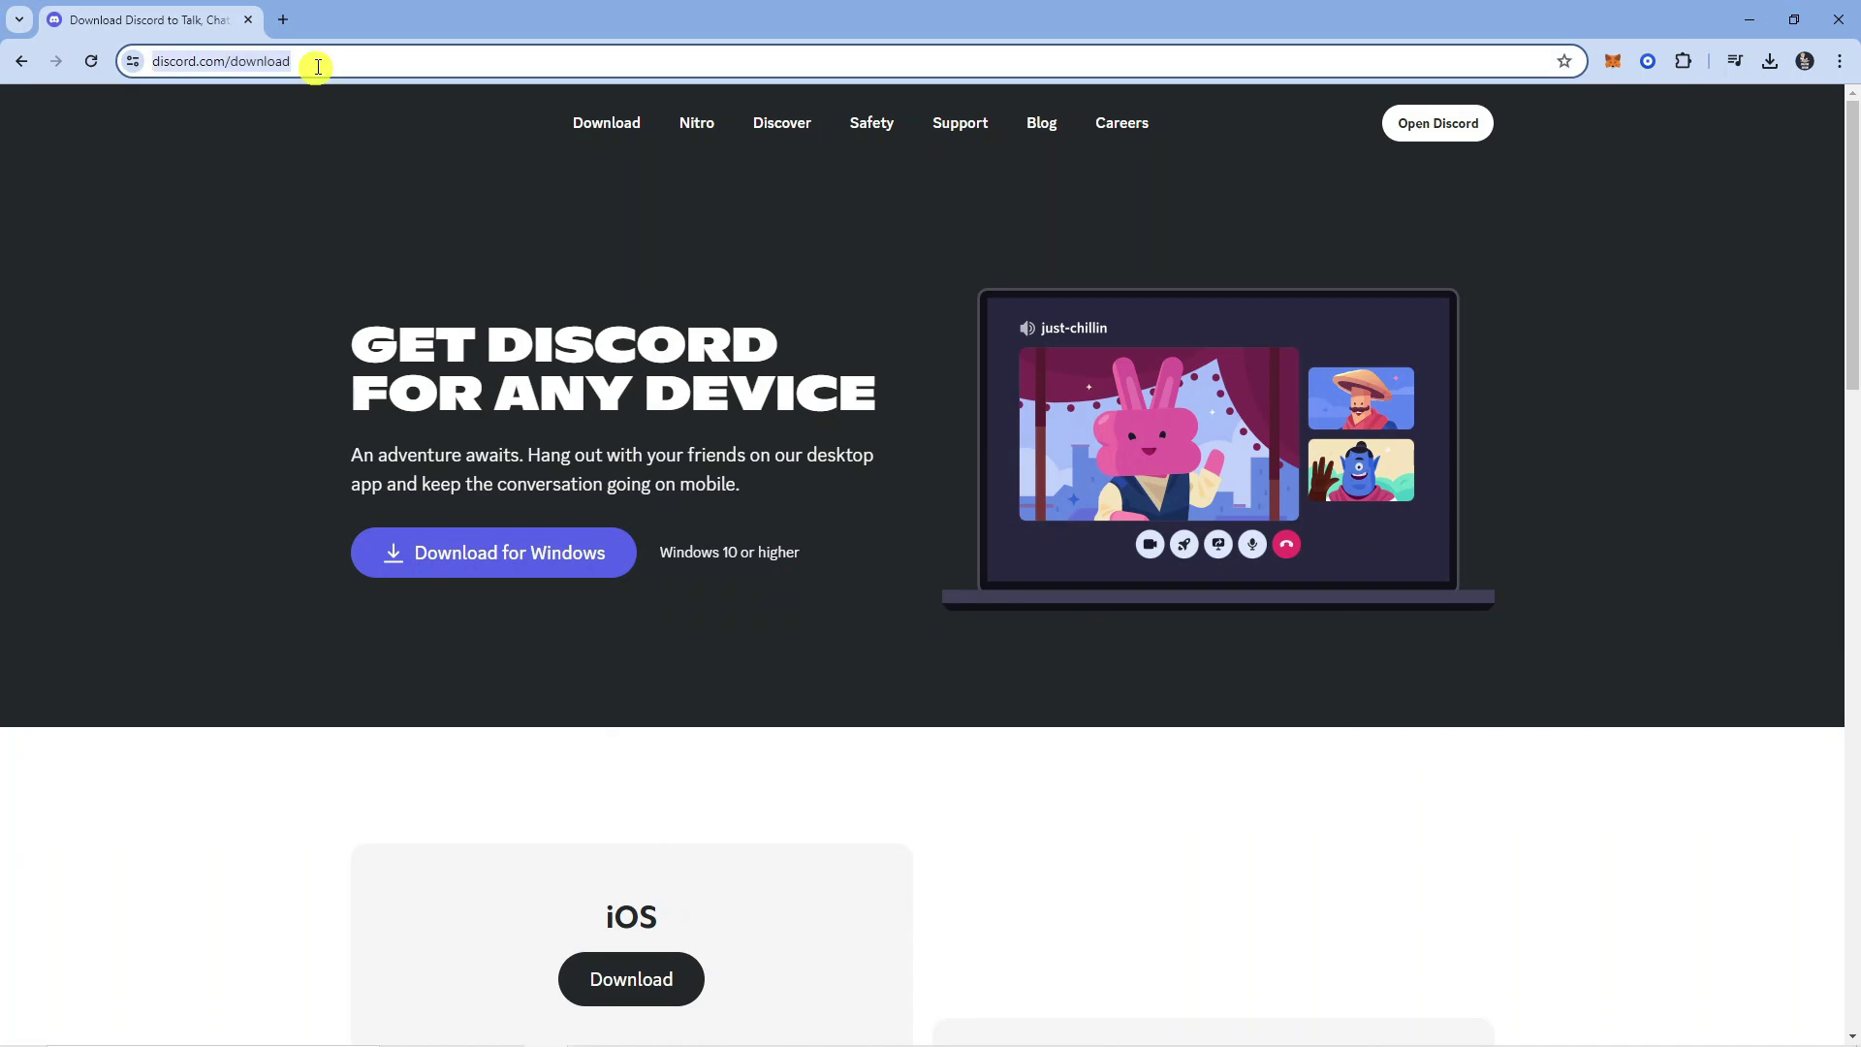
text(google.com)
key(Return)
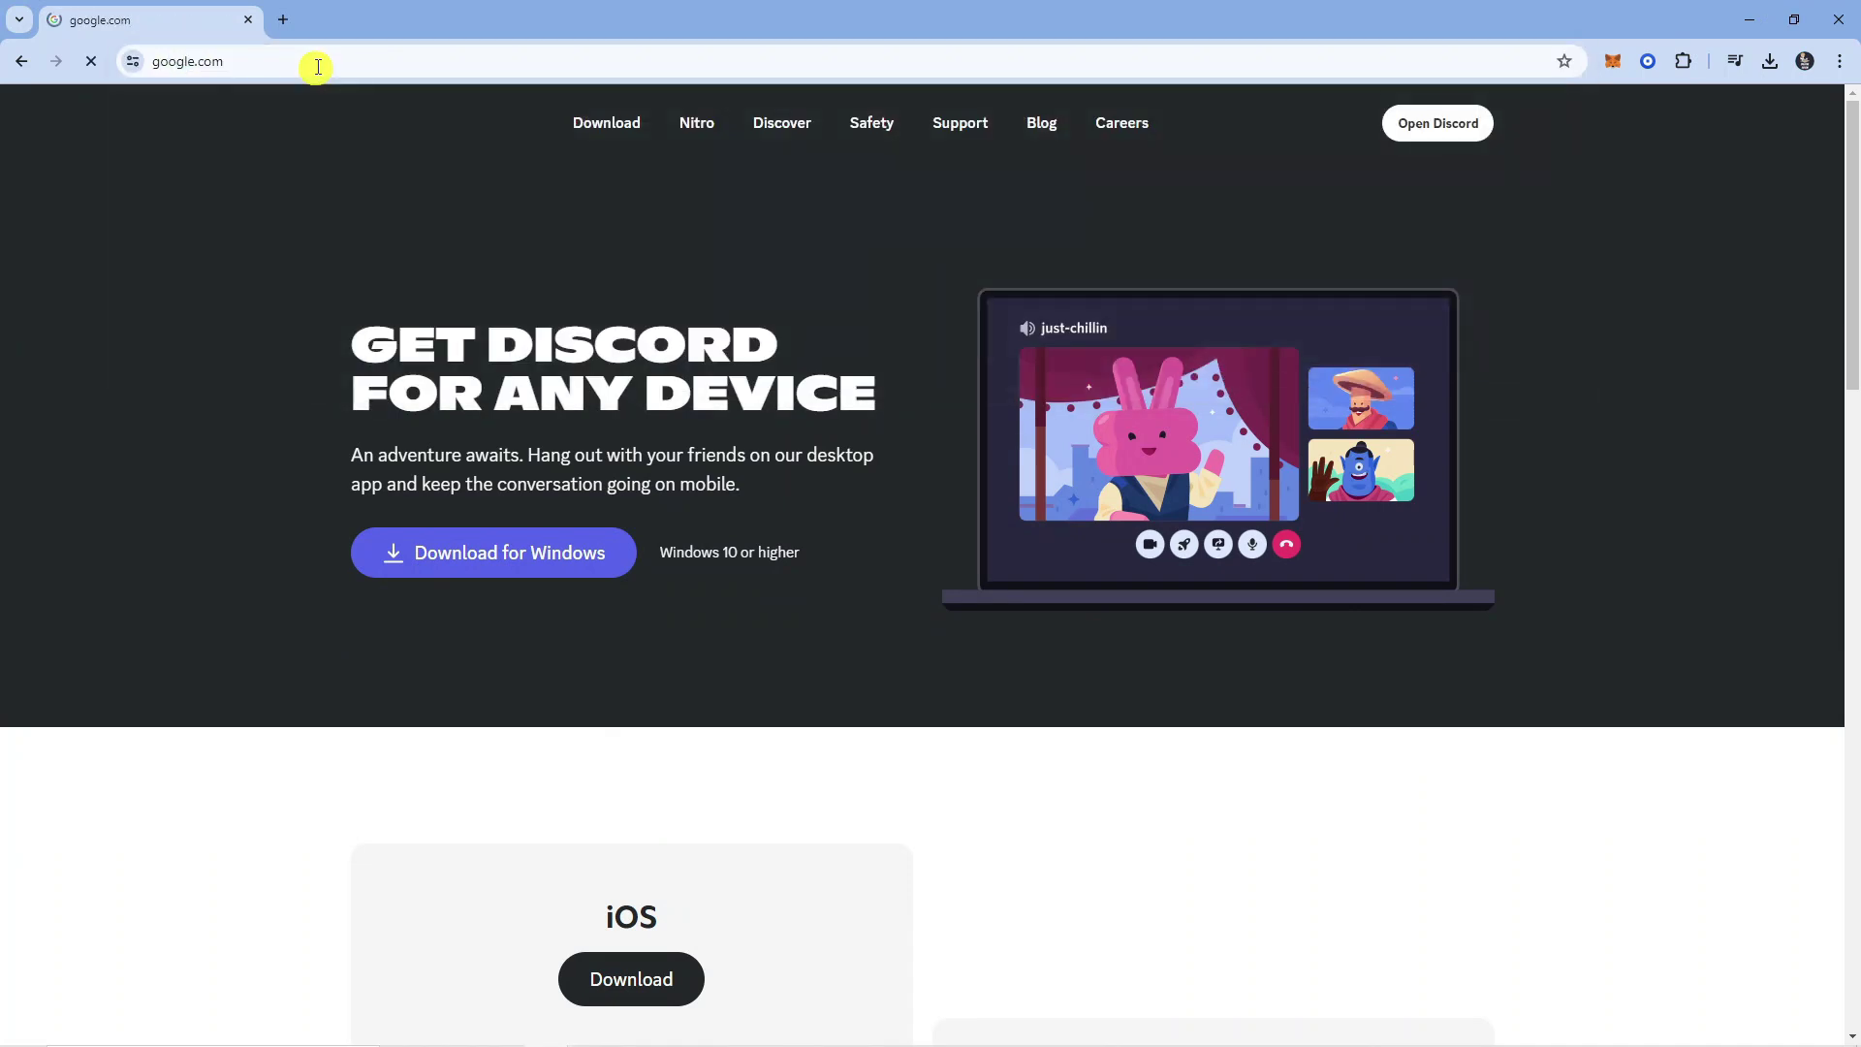
click(863, 474)
text(ven)
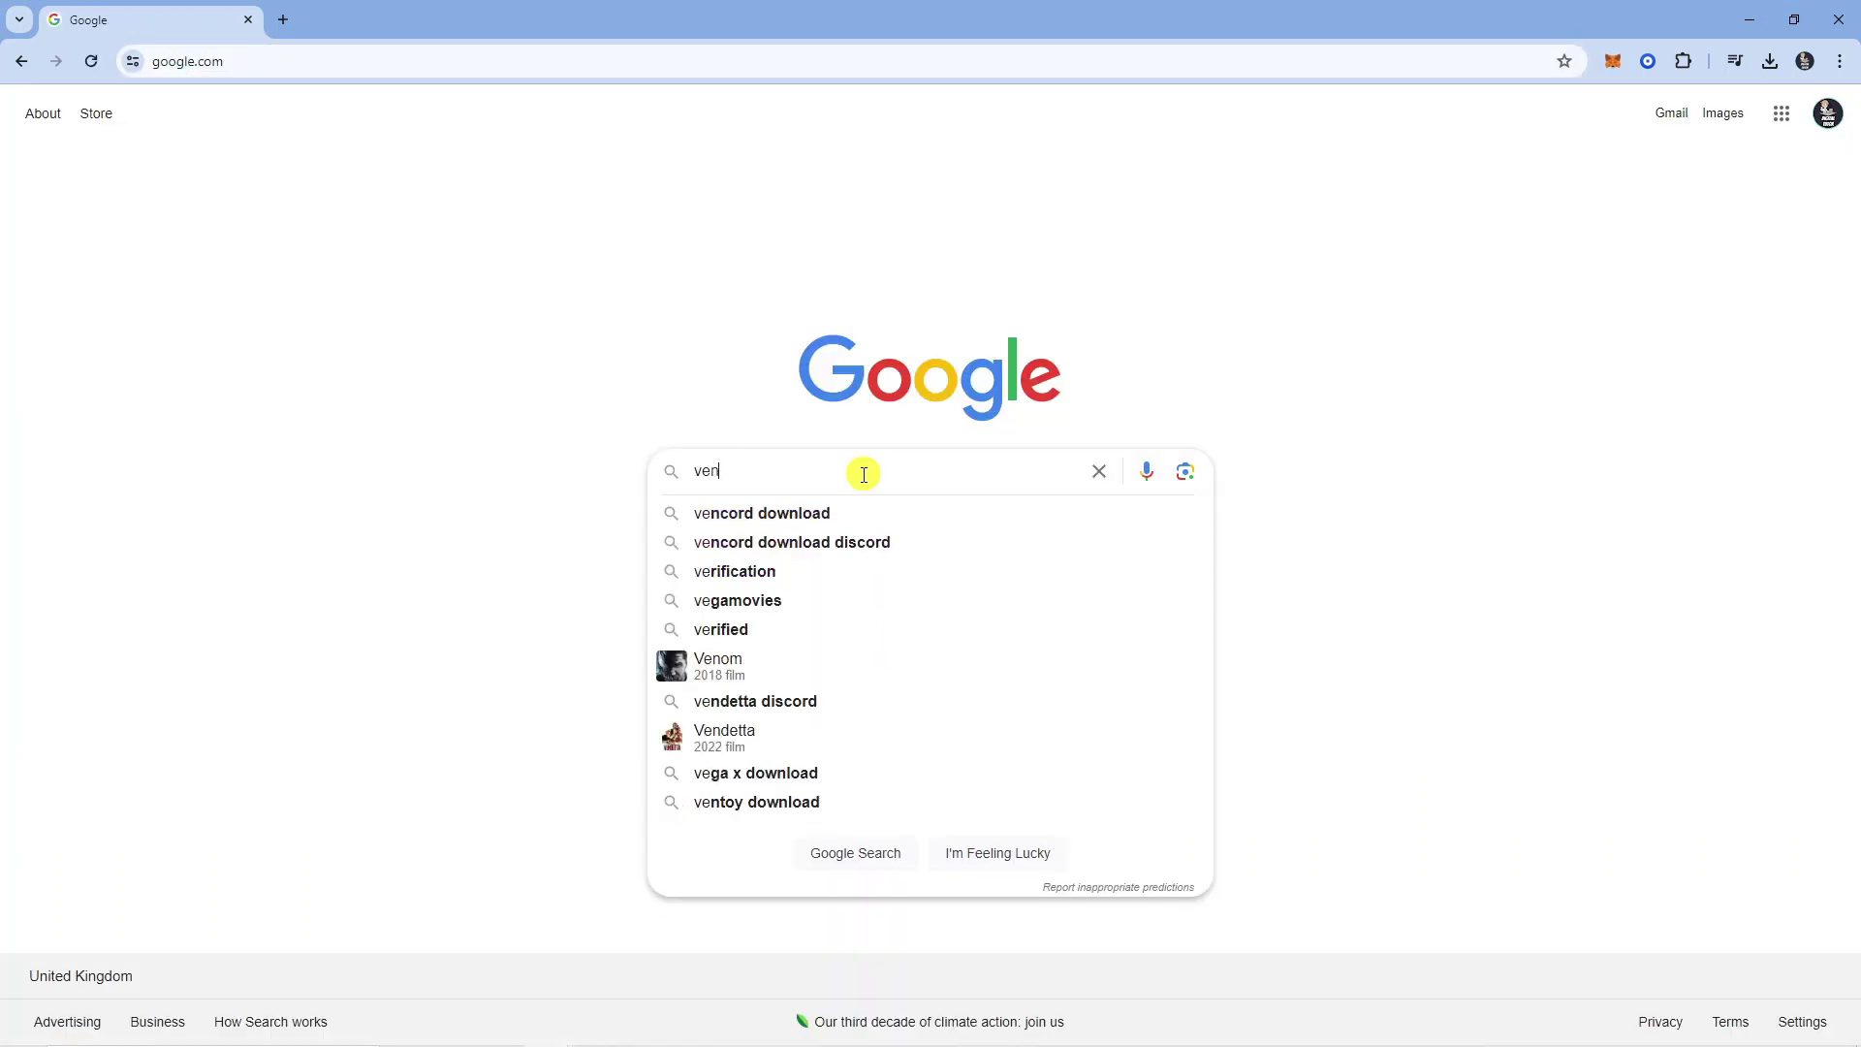
text(cord download)
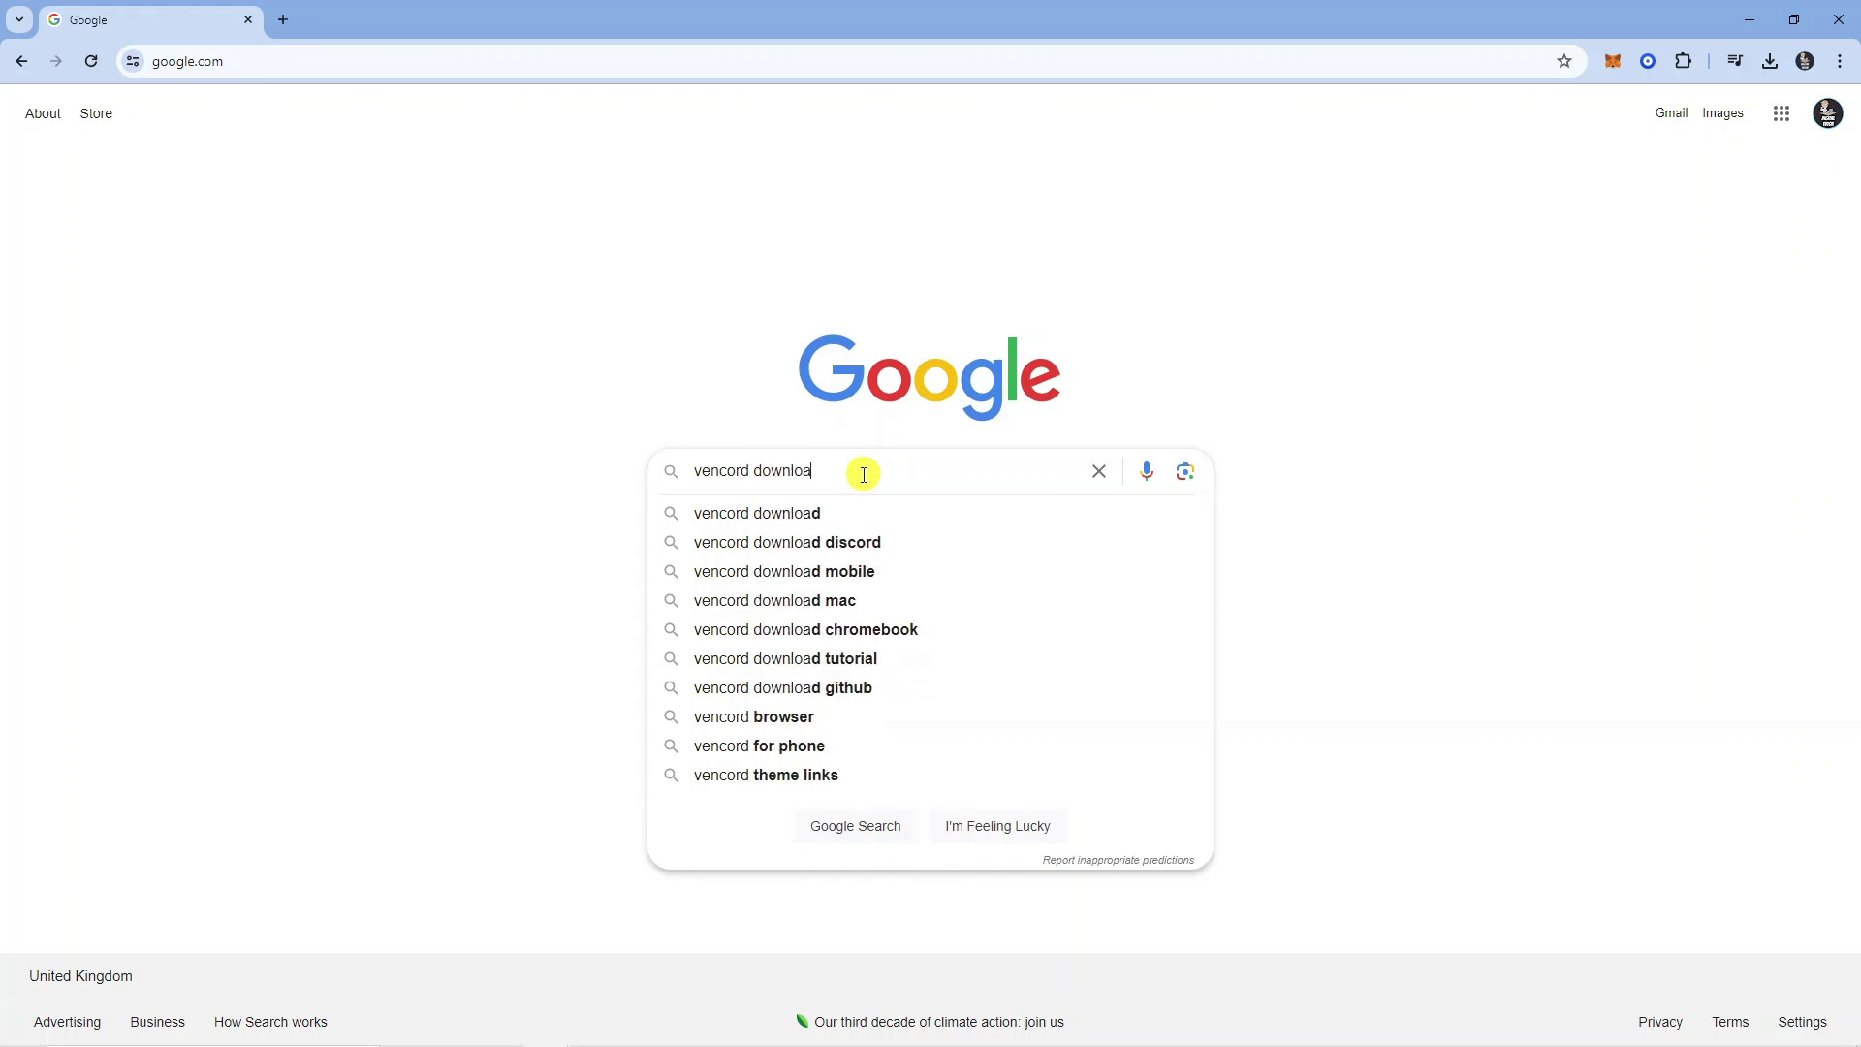
key(Return)
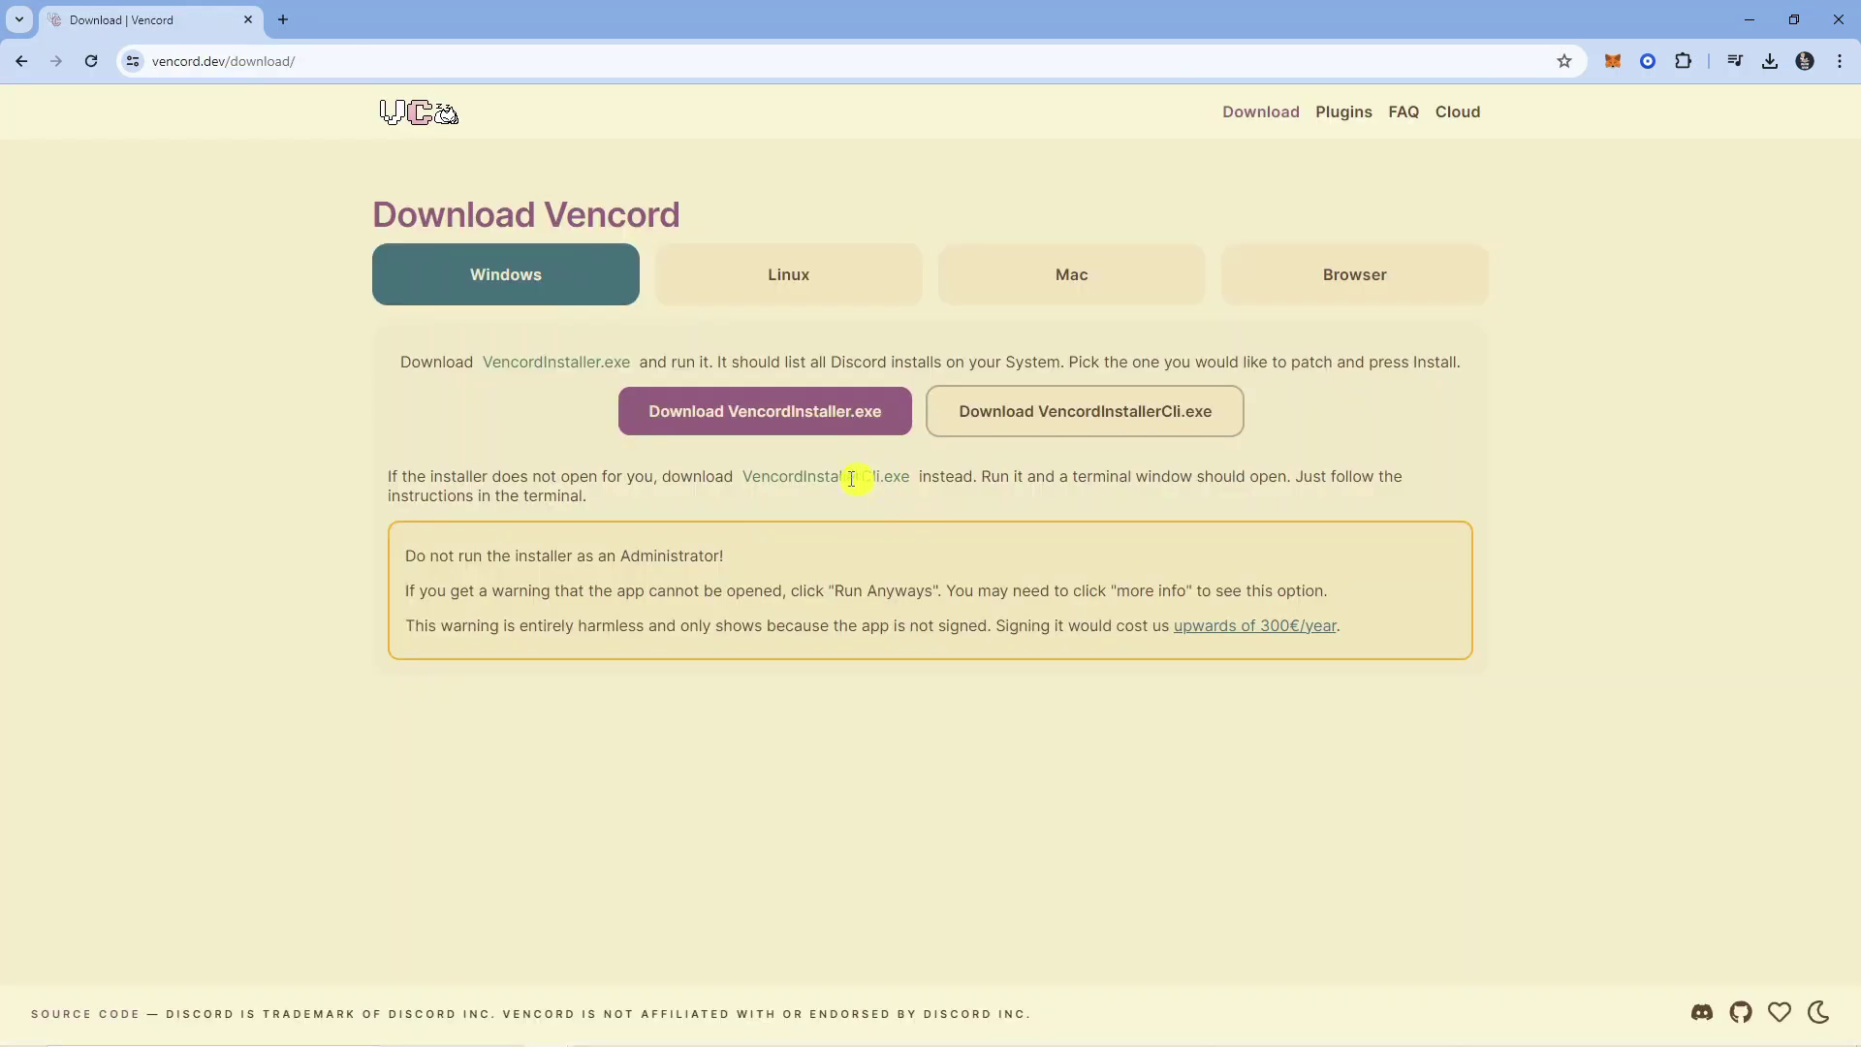
click(784, 427)
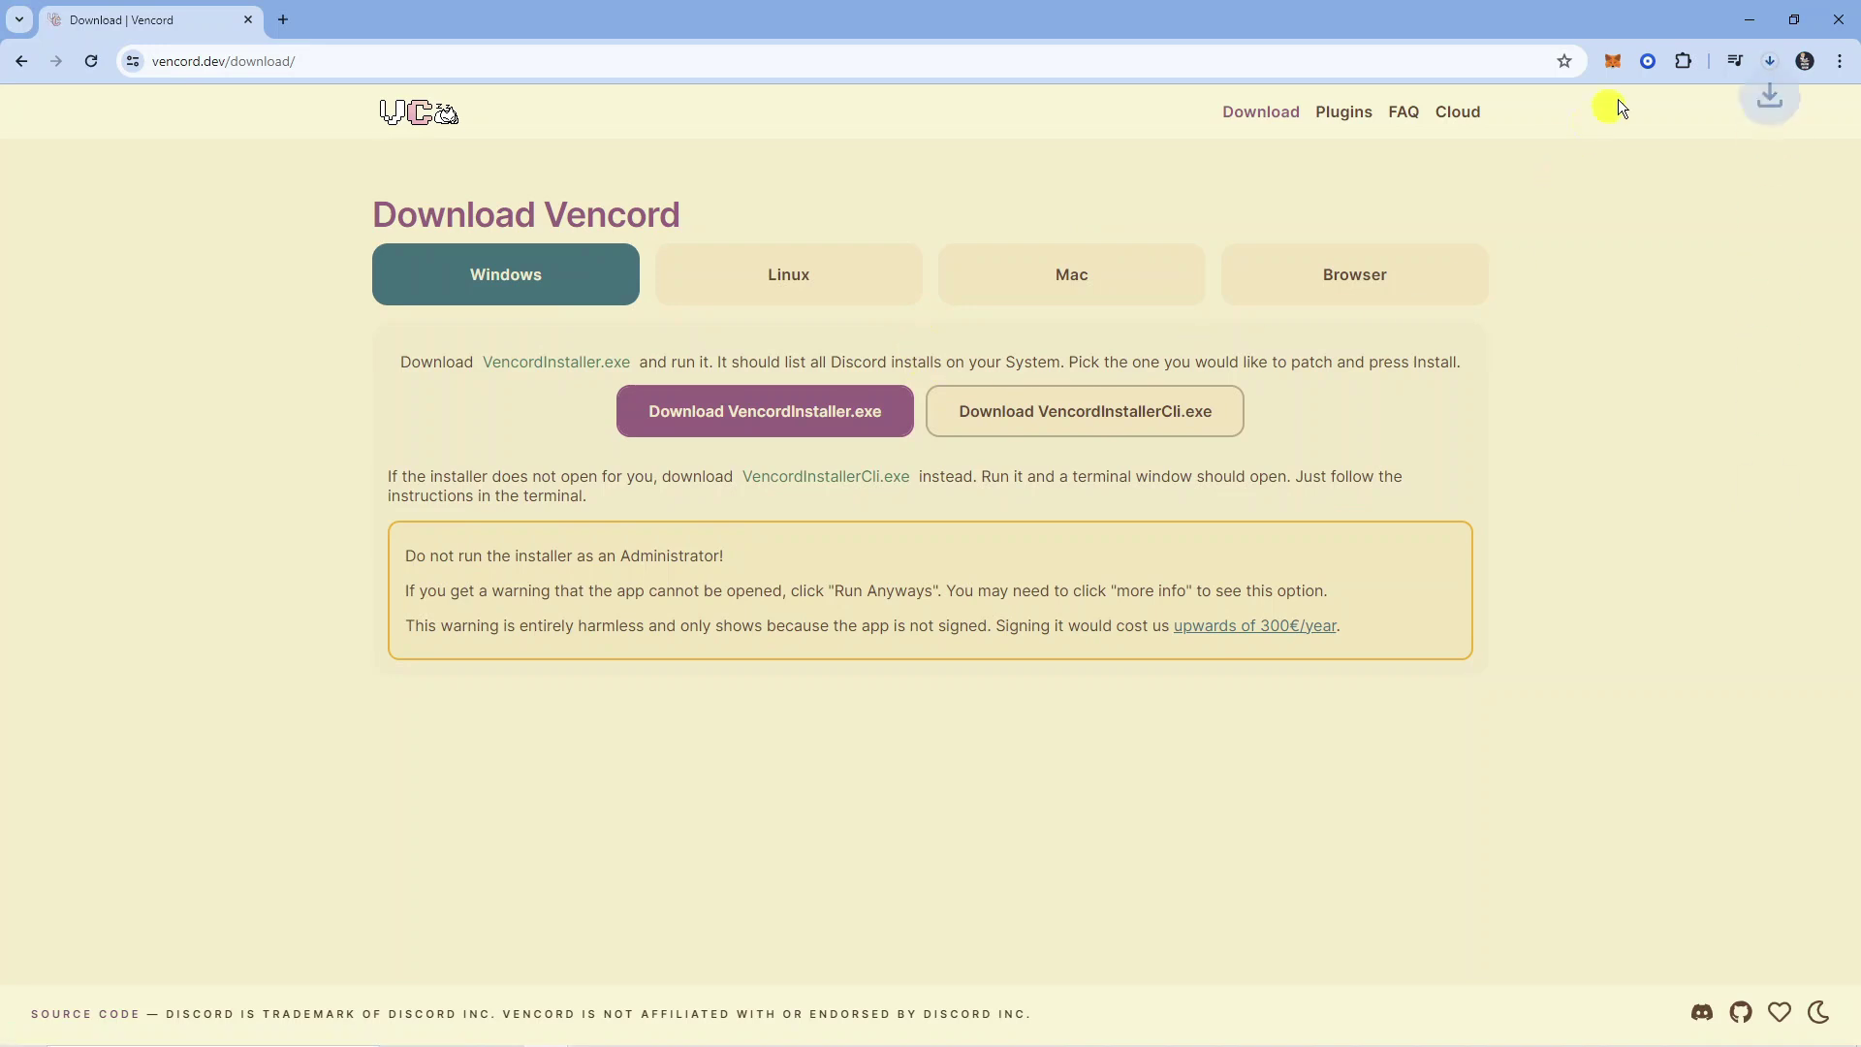